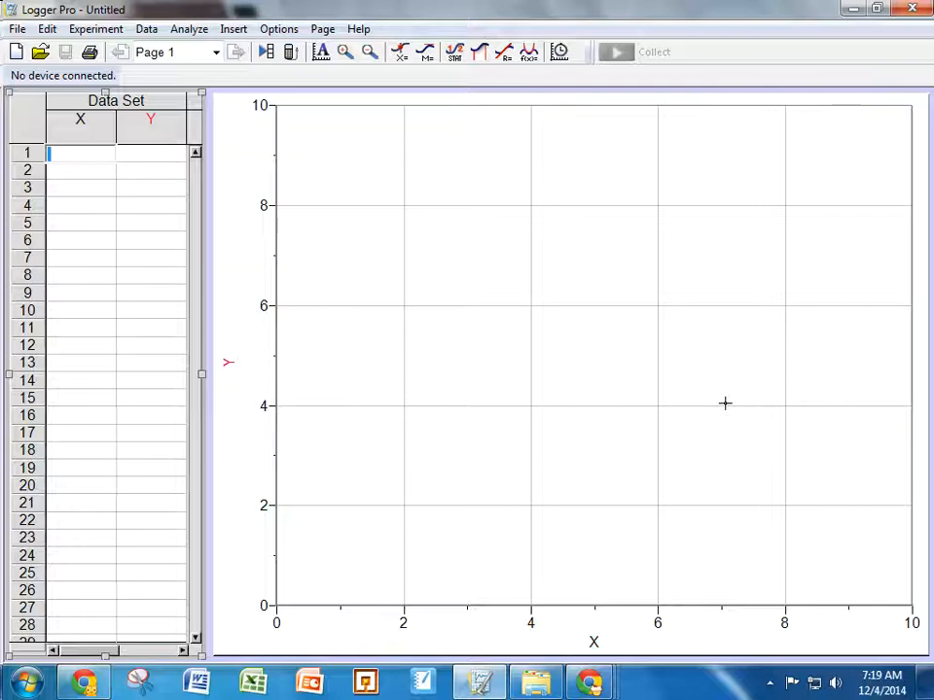
Step: Insert the movie "1. el-.50-.50" from the momentum lab vids folder on the Desktop
left_click(224, 33)
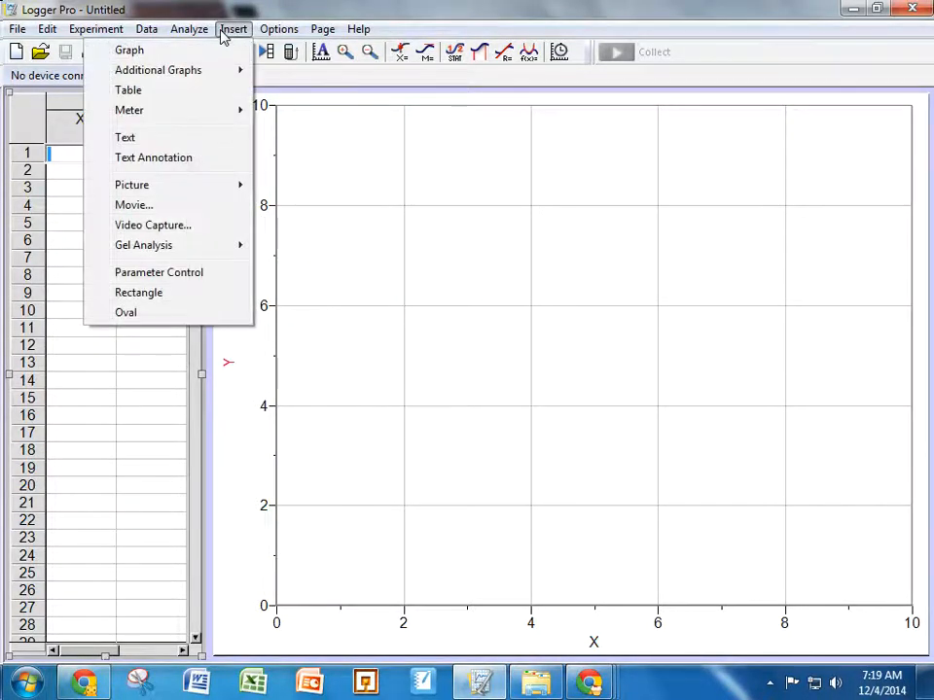
left_click(136, 206)
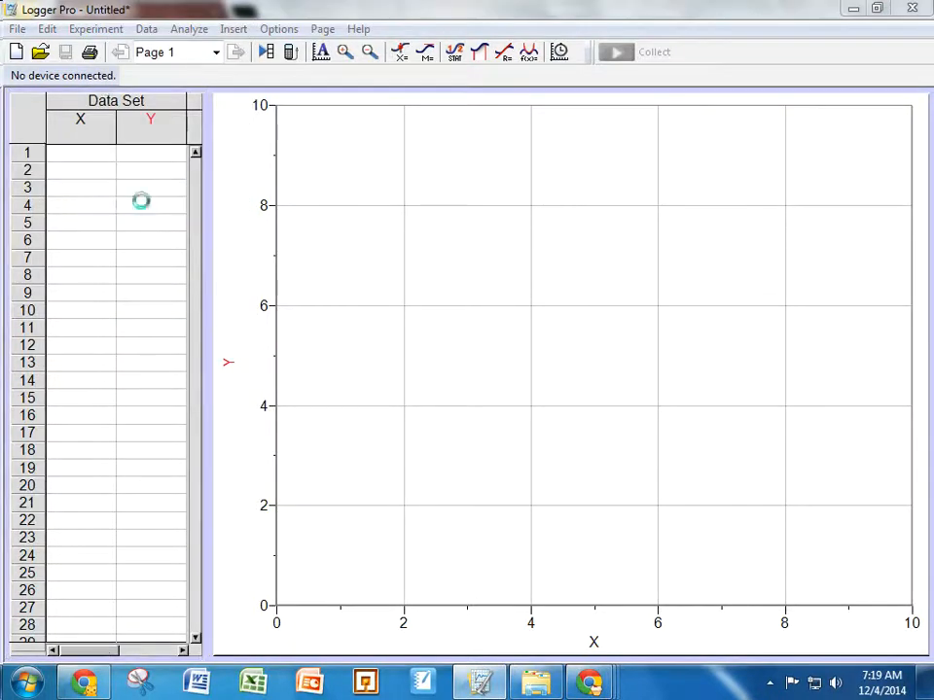
left_click(242, 227)
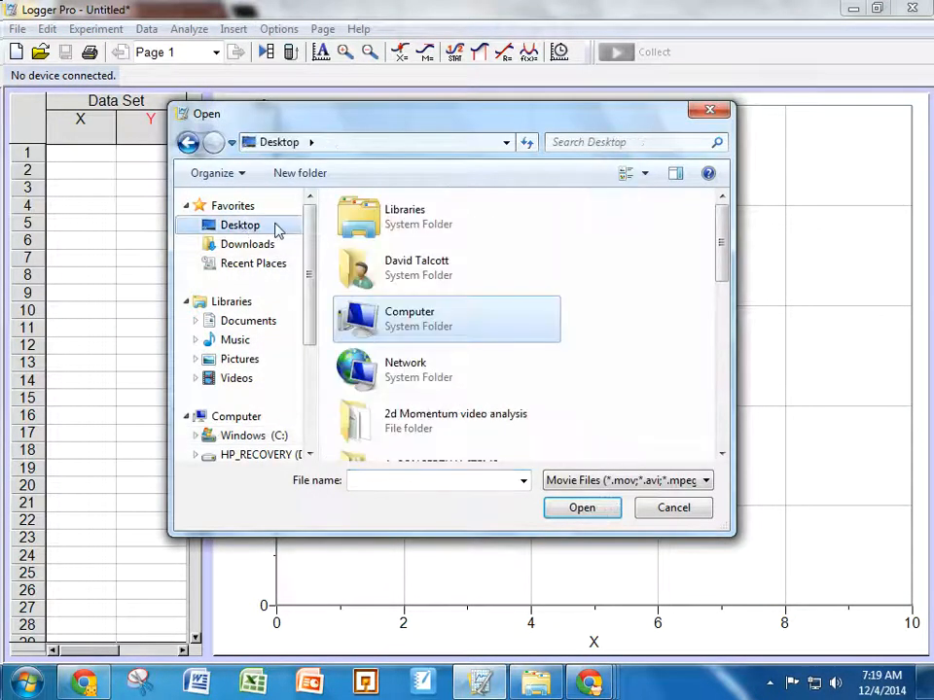
left_click_drag(715, 253, 698, 381)
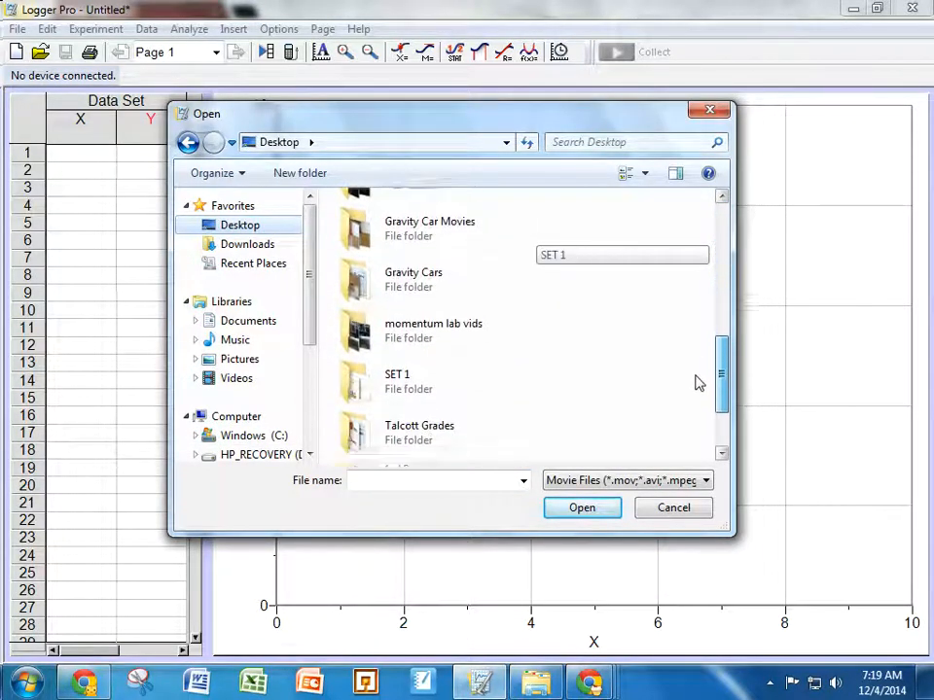
double_click(449, 319)
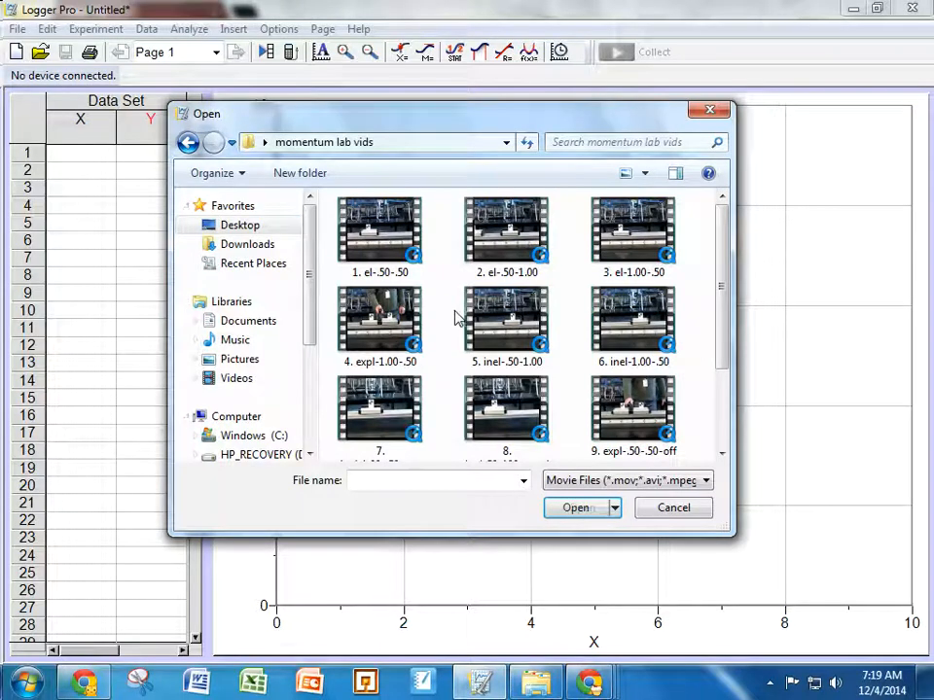
double_click(369, 237)
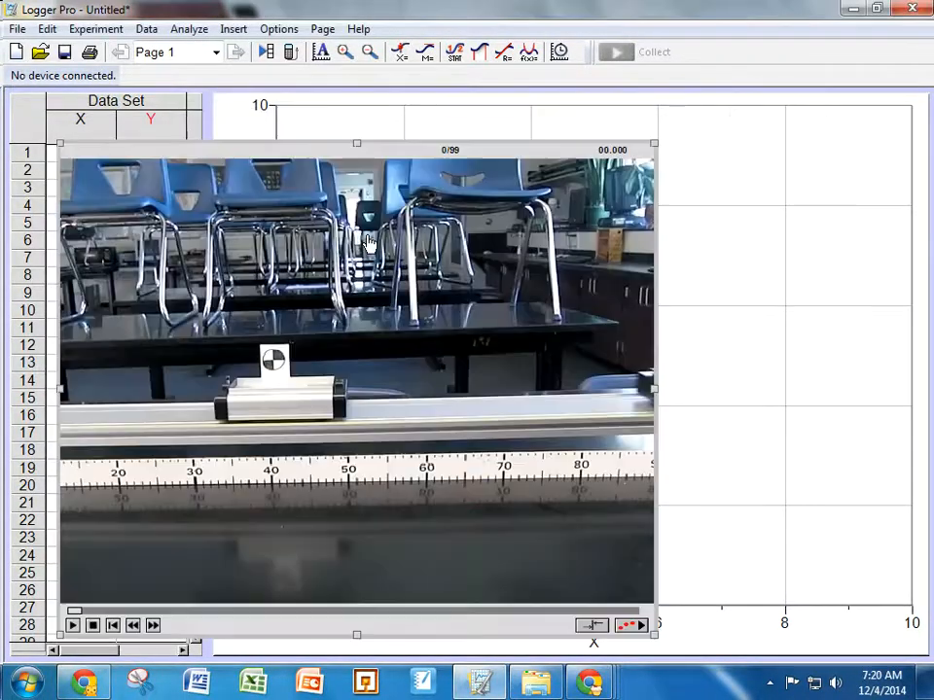
Step: Move the movie window higher on the page and play the clip through once from the start
left_click_drag(483, 153, 503, 111)
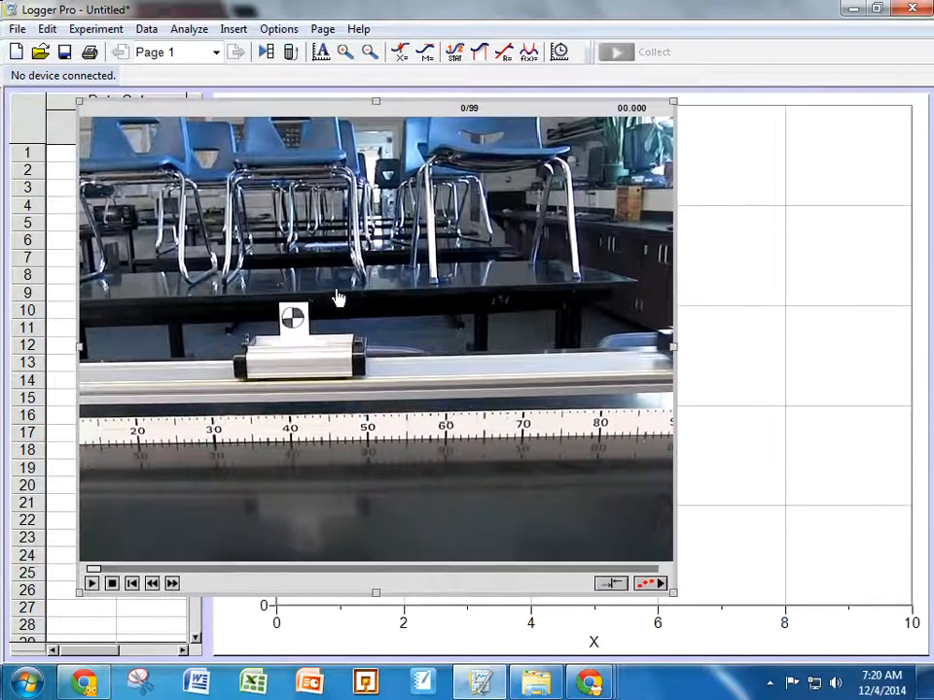
left_click(90, 583)
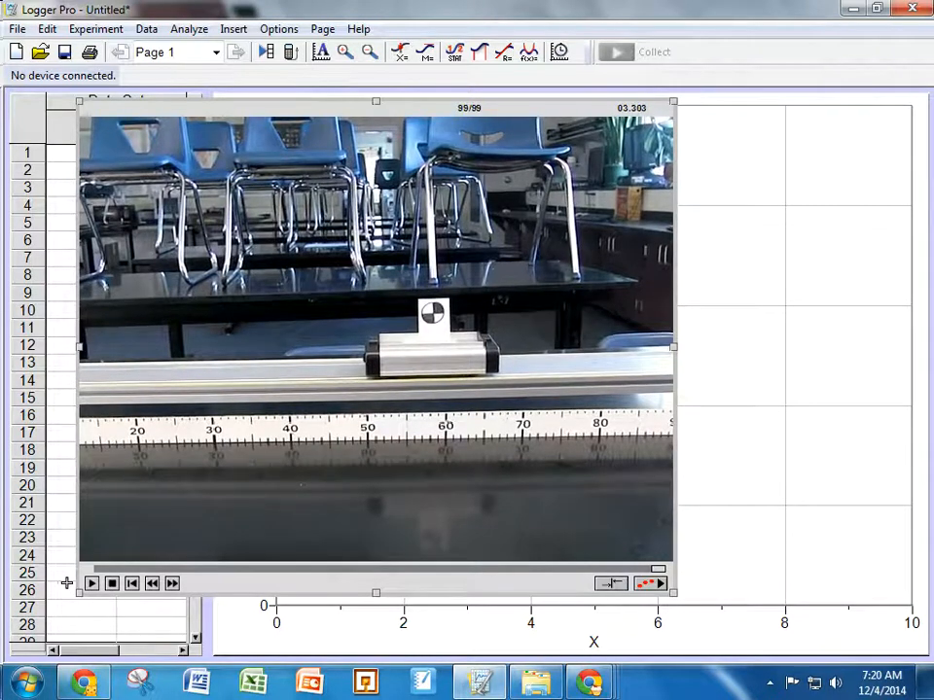
left_click(131, 583)
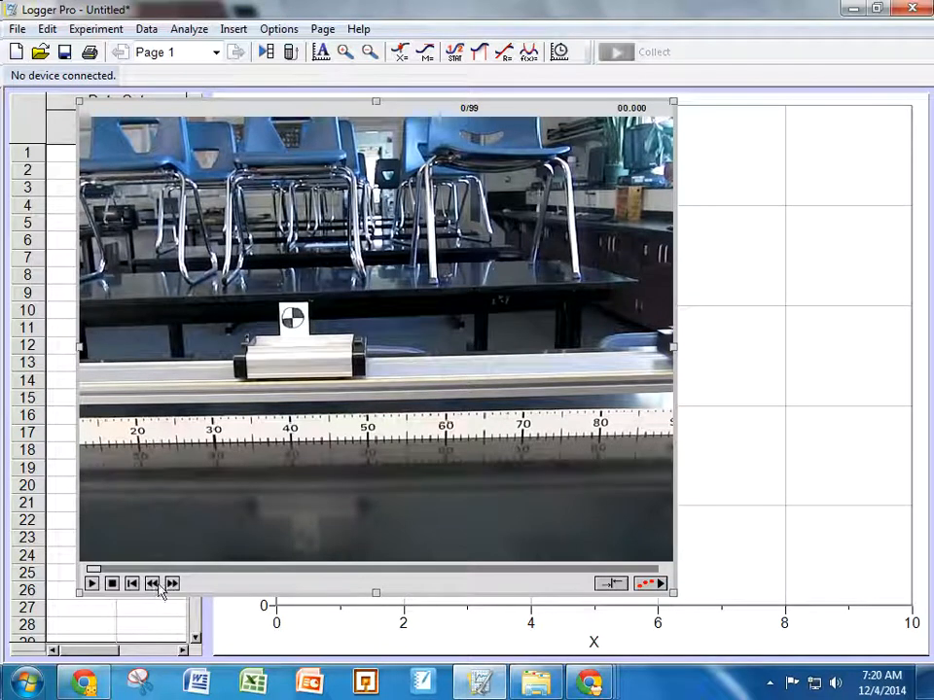
Step: Step the movie forward to frame 9 and enable video analysis
left_click(168, 586)
left_click(167, 586)
left_click(168, 587)
left_click(168, 587)
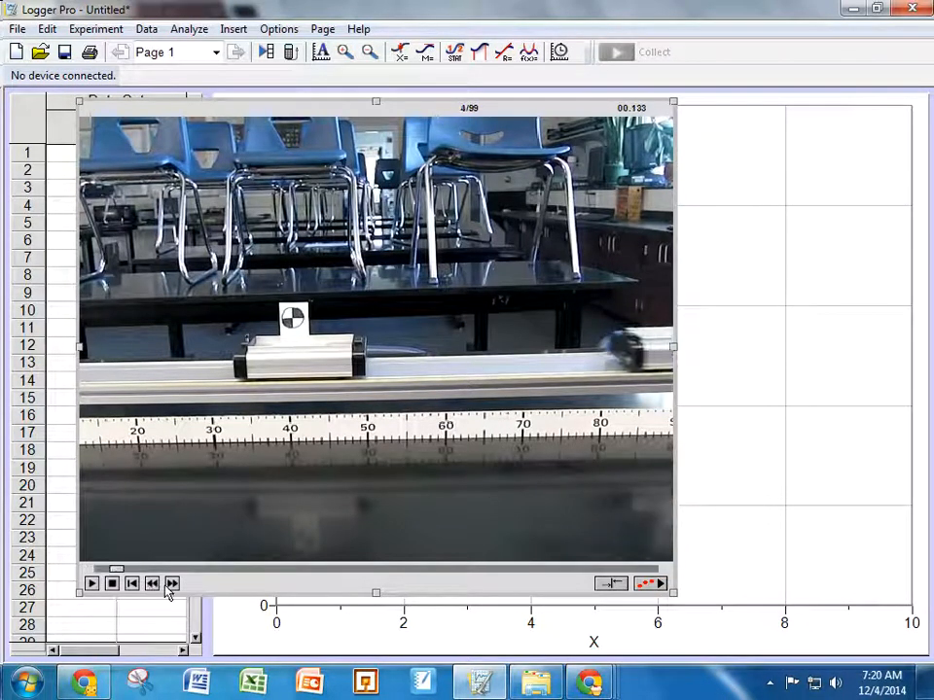
left_click(167, 586)
left_click(168, 586)
left_click(168, 587)
left_click(168, 586)
left_click(167, 587)
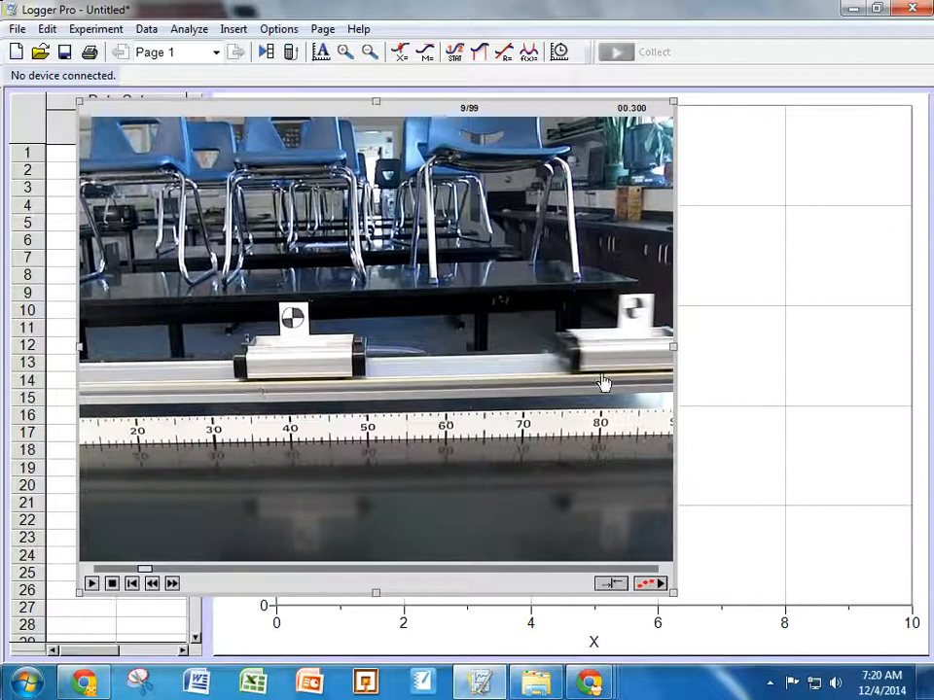
left_click(650, 583)
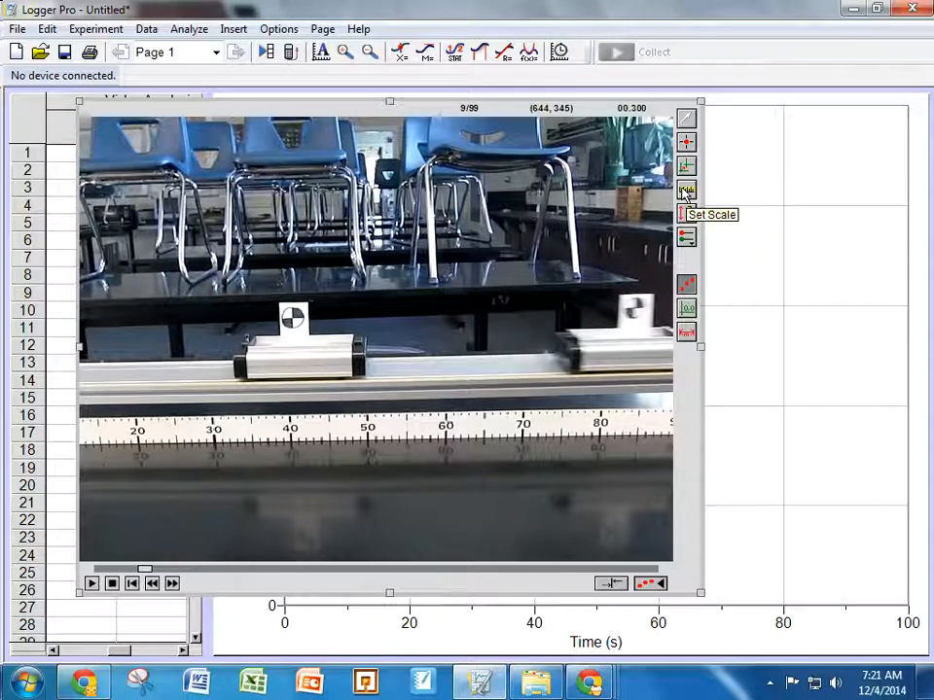
Step: Add a second point series for tracking the other cart
left_click(686, 192)
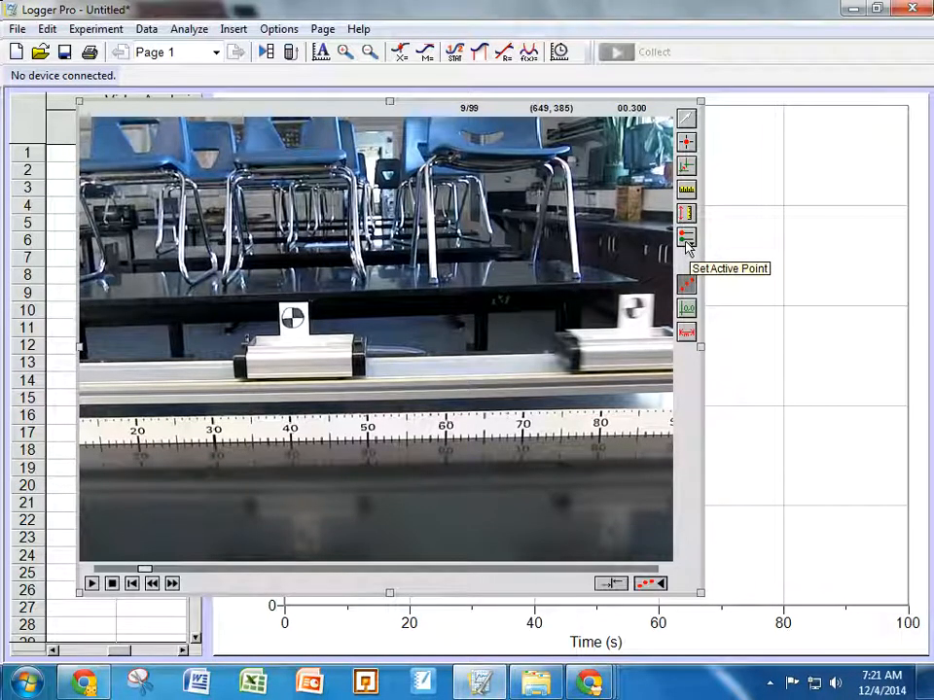
left_click(685, 241)
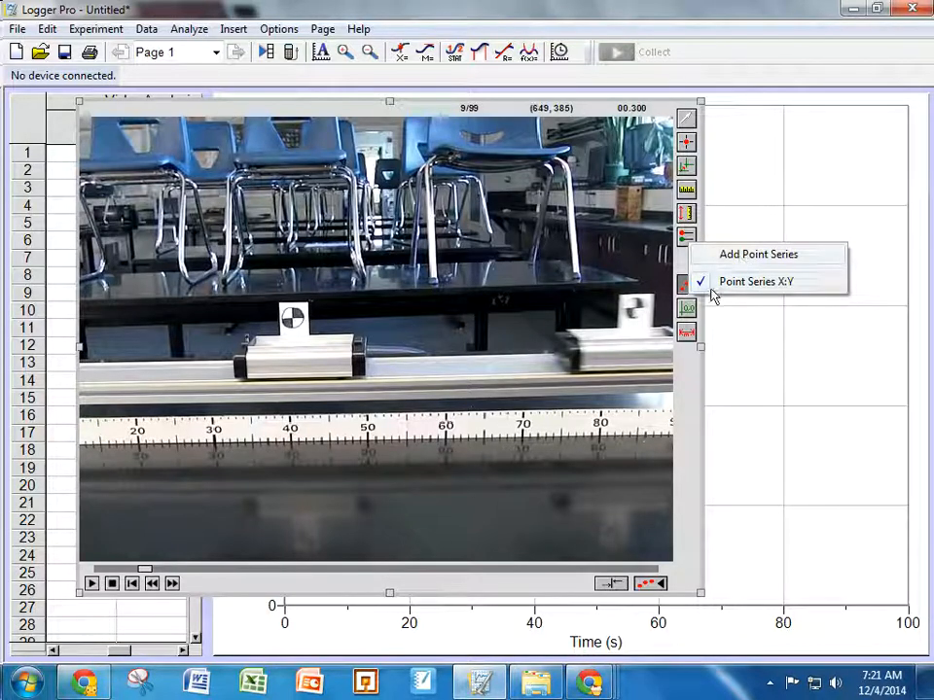
left_click(736, 259)
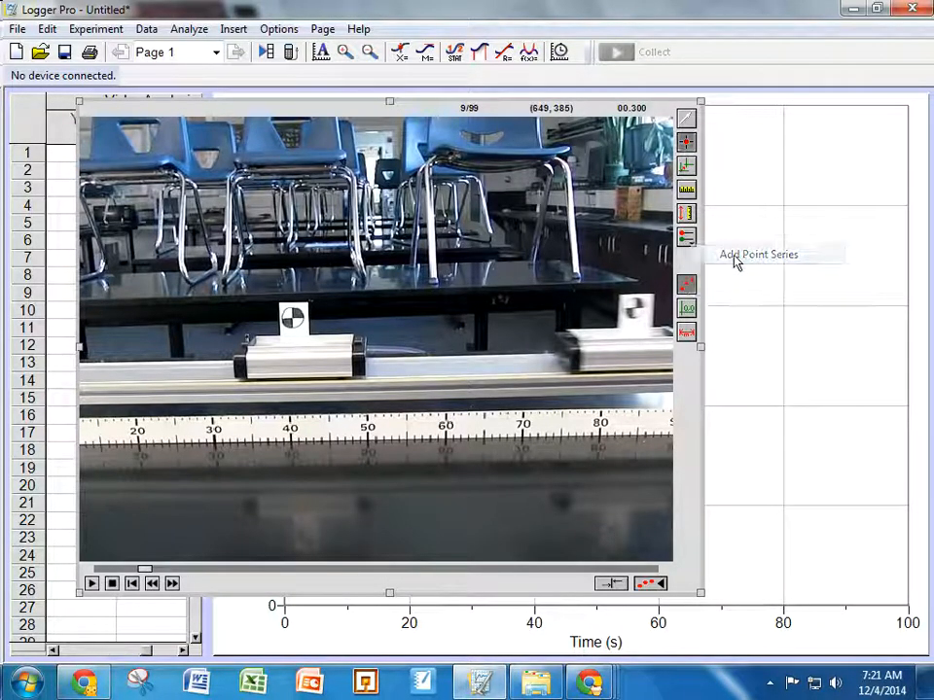
left_click(692, 240)
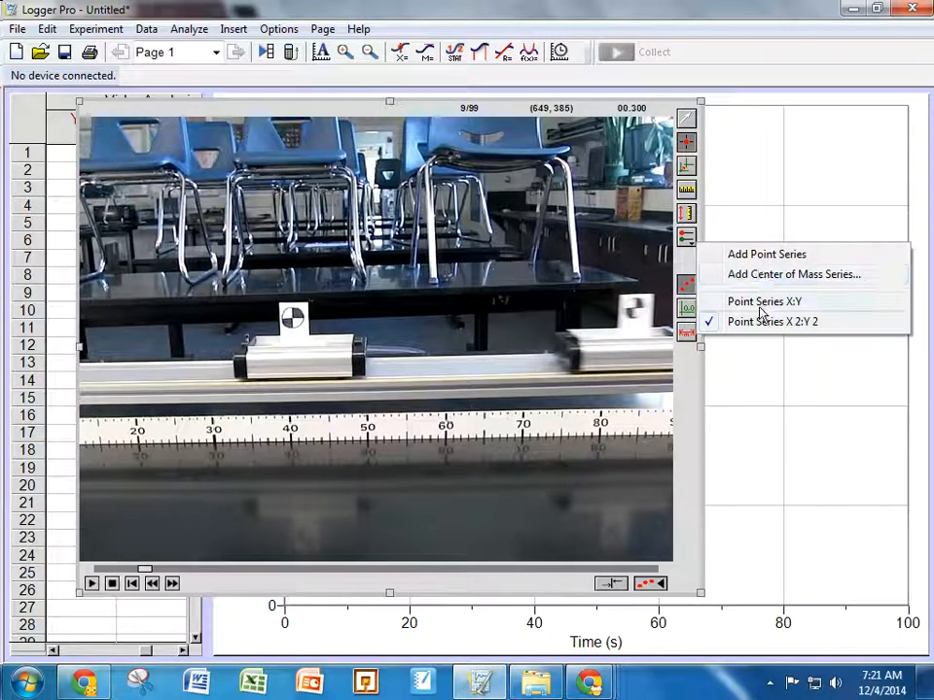
left_click(691, 264)
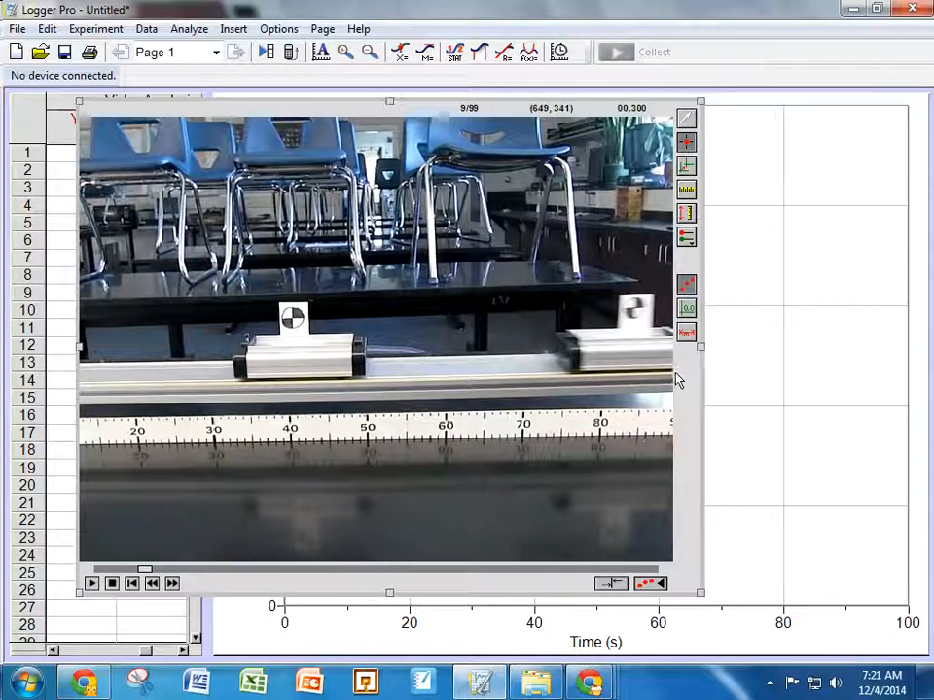
Step: Set the scale by drawing a line from the 40 to the 60 mark on the ruler and entering 0.2 m
left_click(686, 189)
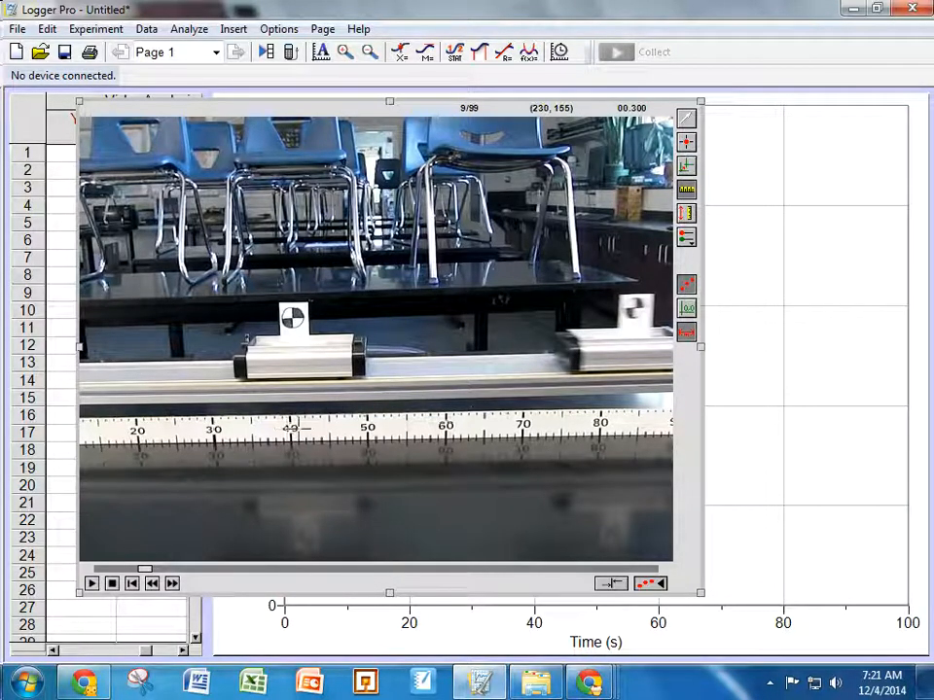
left_click_drag(288, 428, 445, 425)
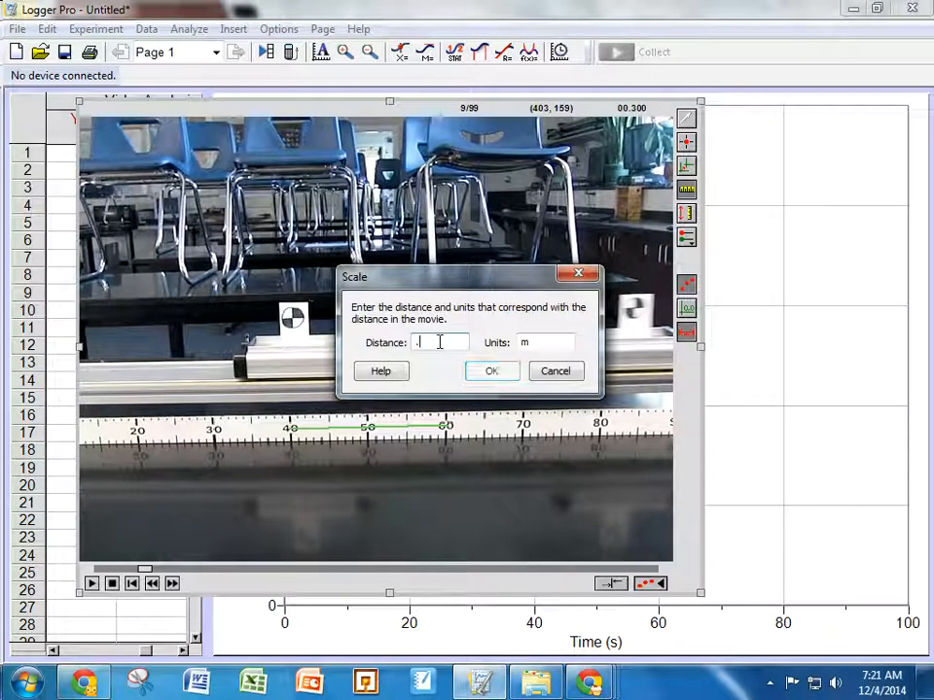
type(".2")
left_click(486, 373)
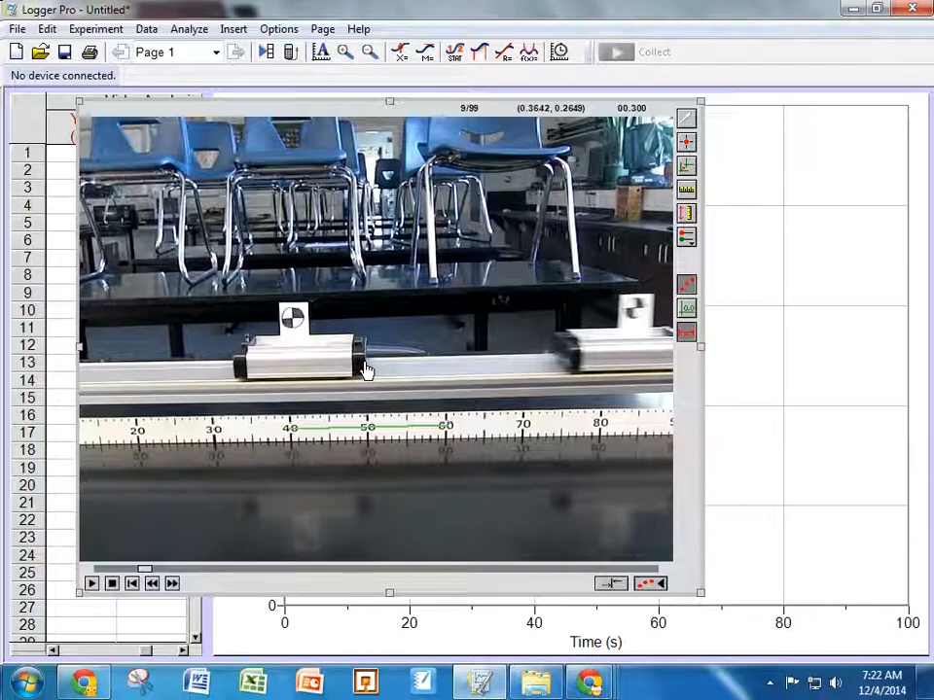
Step: Place the coordinate origin on the left cart's marker and tilt the x-axis to run along the track
left_click(685, 168)
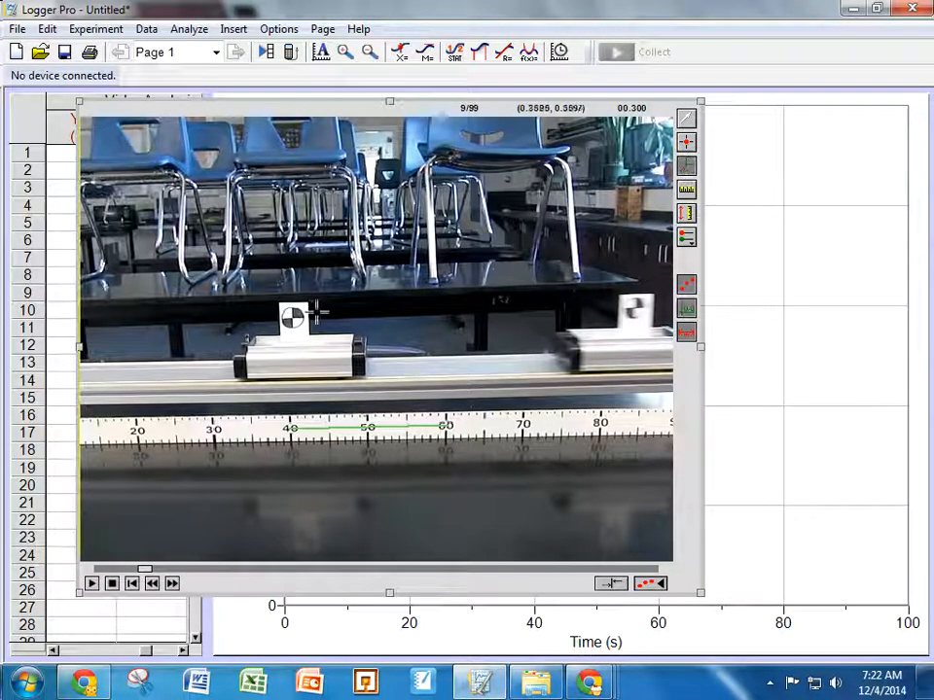
left_click(291, 317)
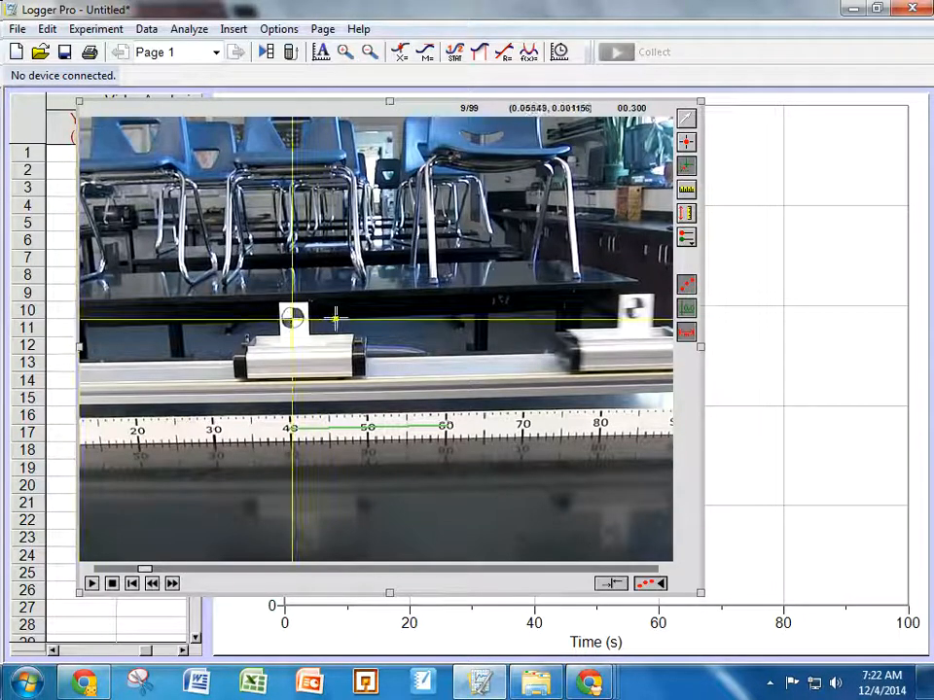
left_click_drag(334, 318, 336, 317)
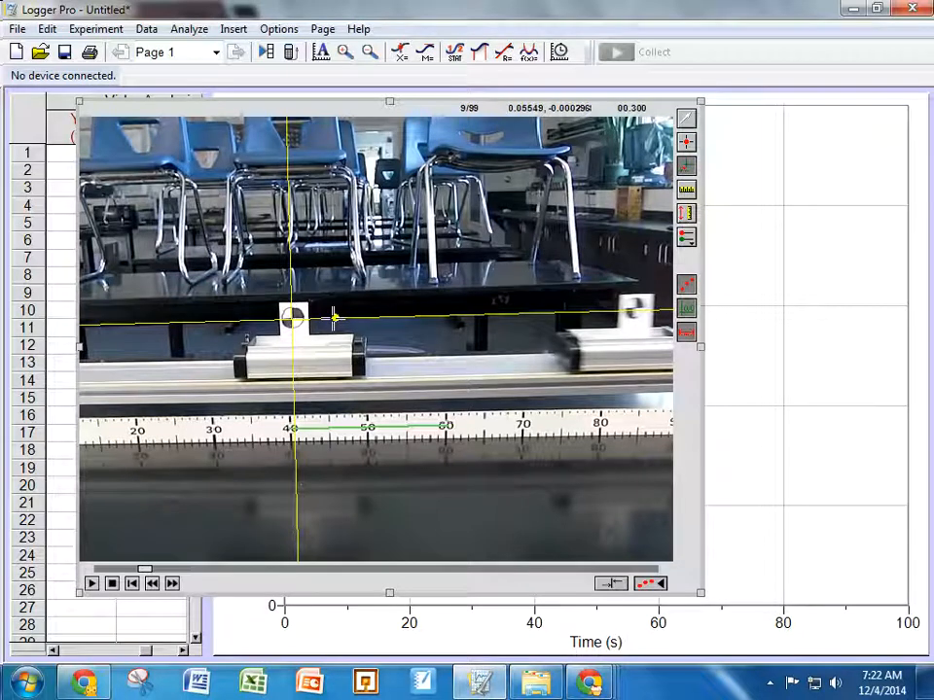
mouse_move(333, 316)
left_mouse_down()
mouse_move(323, 286)
mouse_move(347, 311)
left_mouse_up()
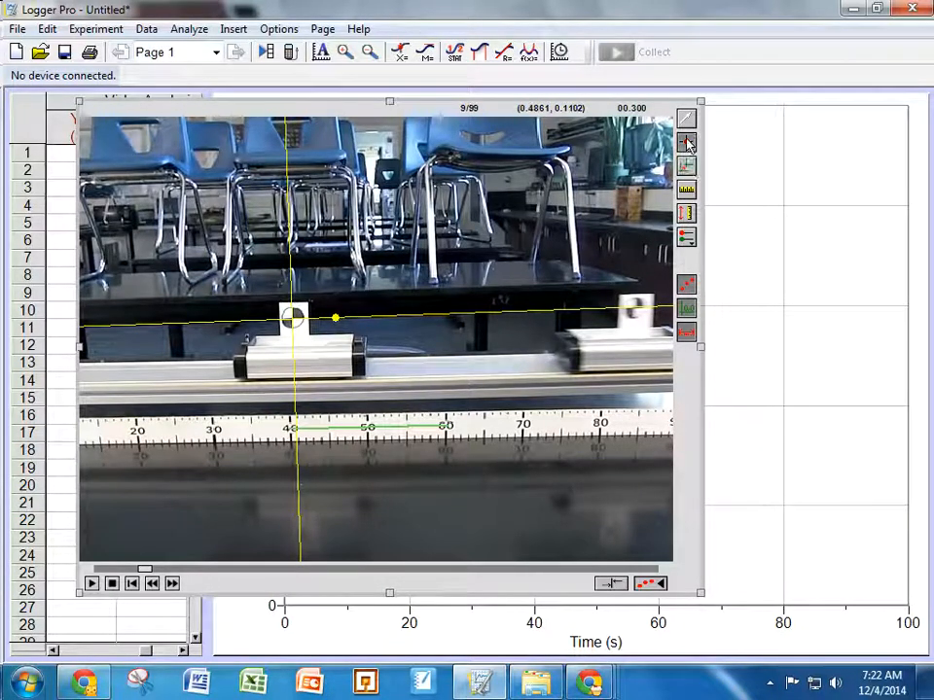
Step: Switch to the first point series and mark the right cart's marker in each frame as it rolls left toward the other cart
left_click(685, 237)
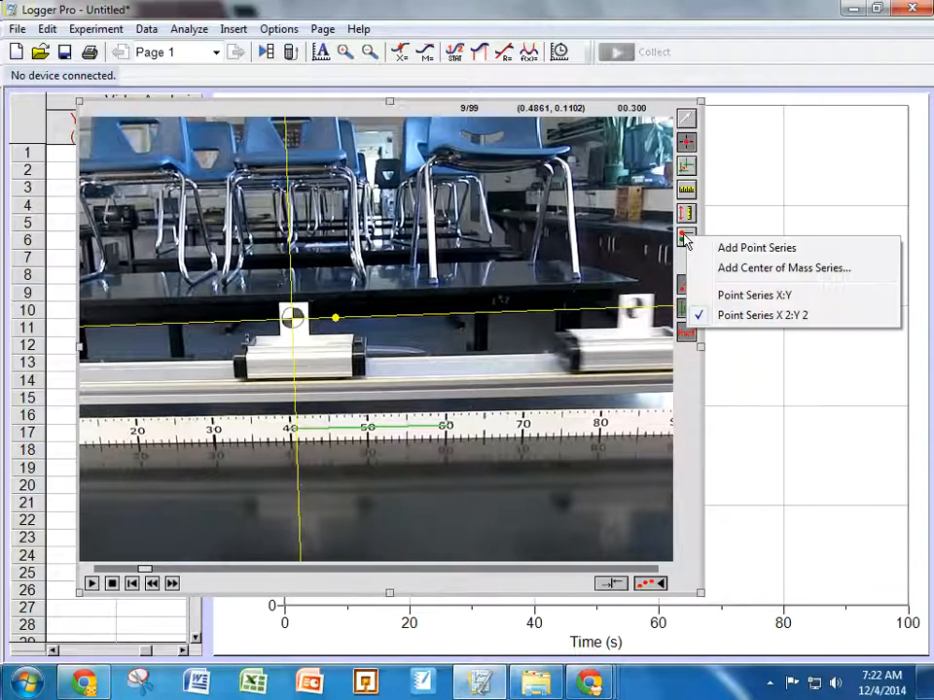
left_click(732, 295)
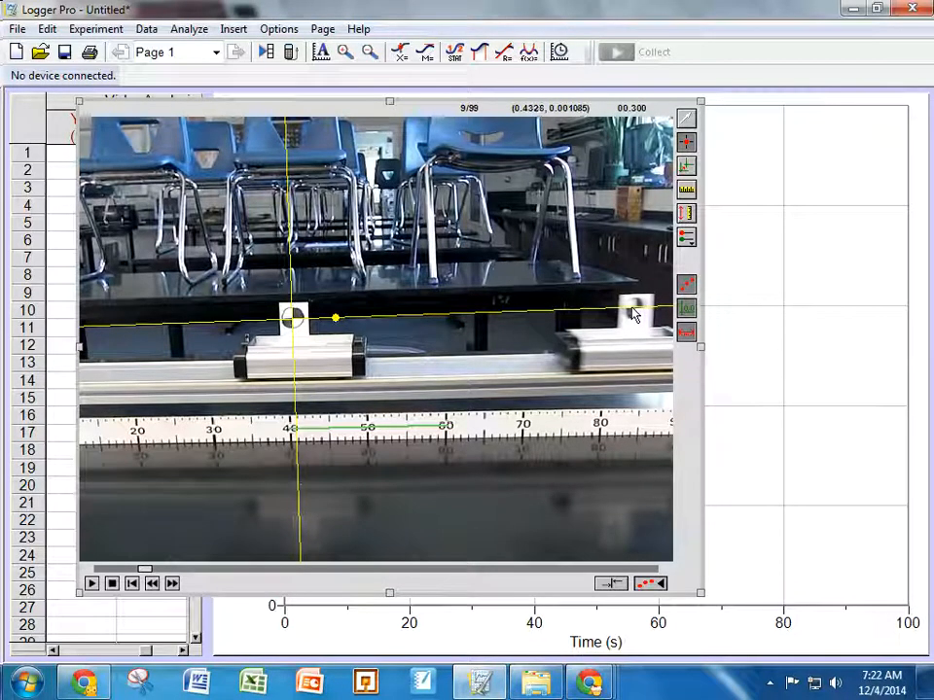
left_click(630, 307)
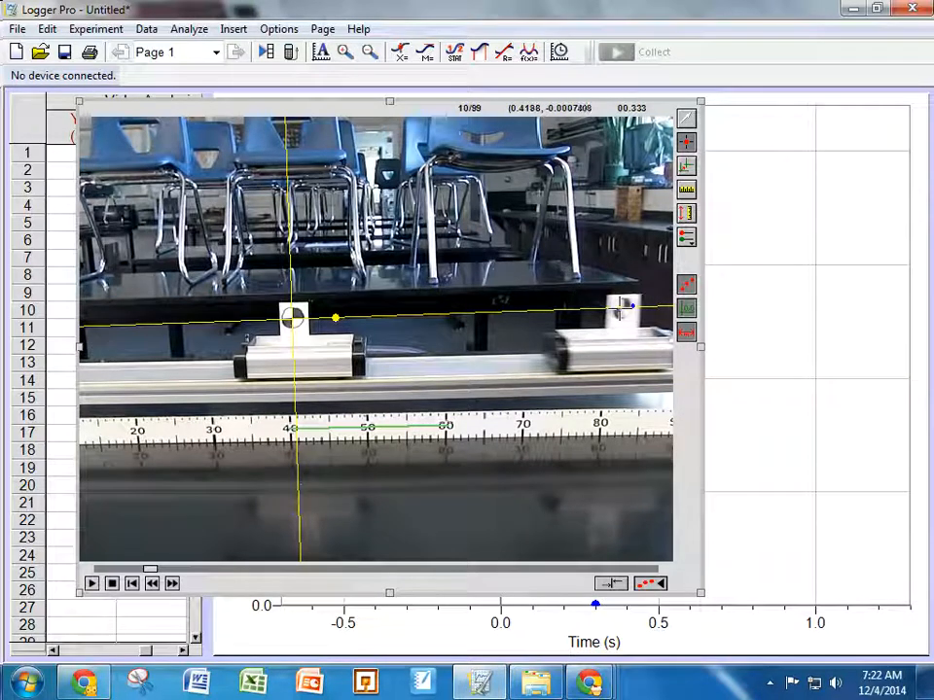
left_click(613, 308)
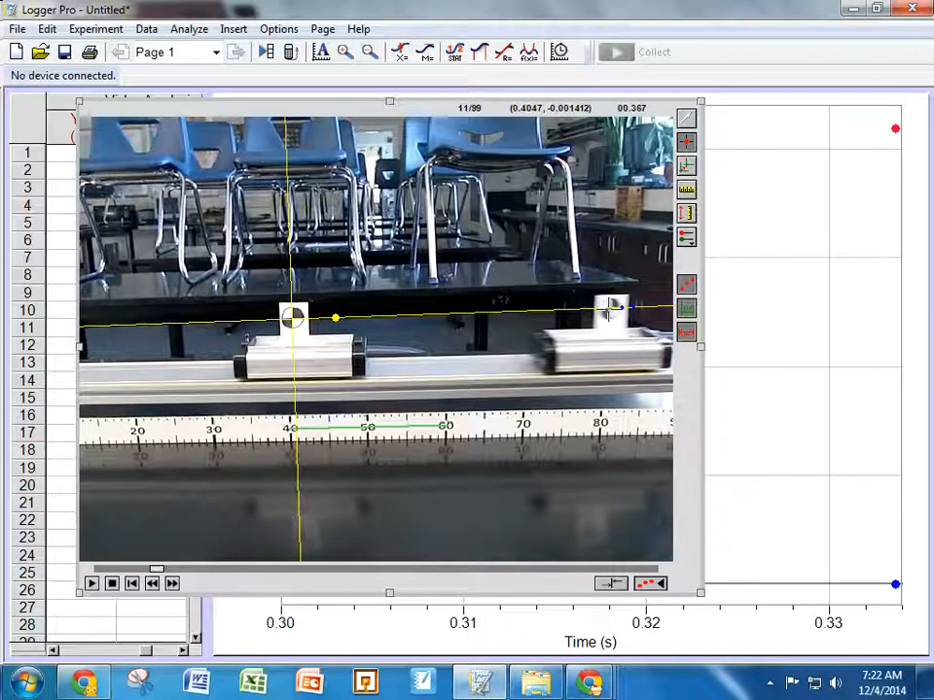
left_click(603, 309)
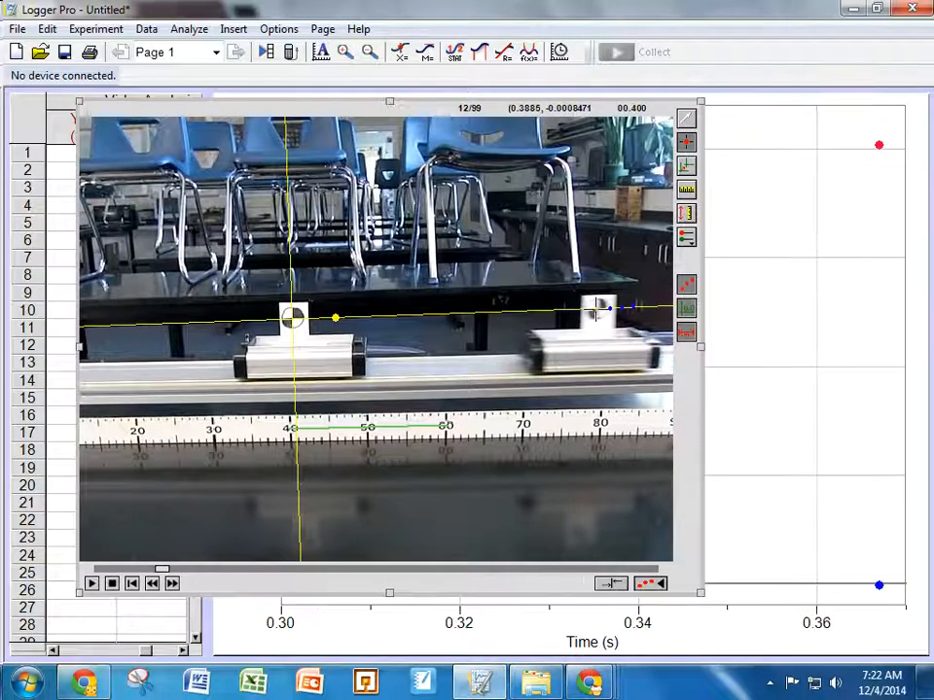
left_click(595, 309)
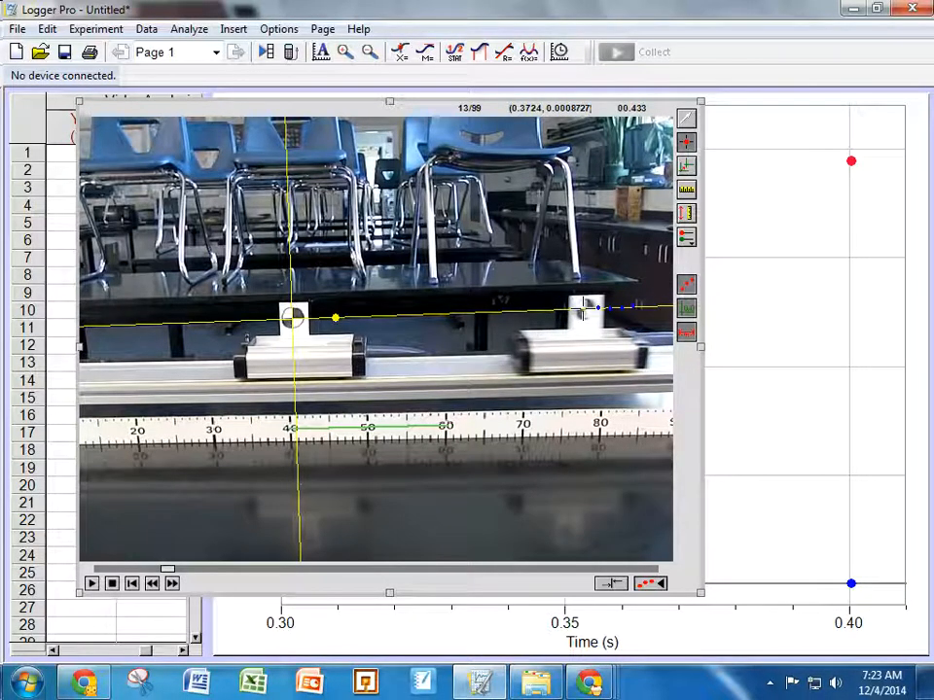
left_click(580, 309)
left_click(564, 308)
left_click(558, 309)
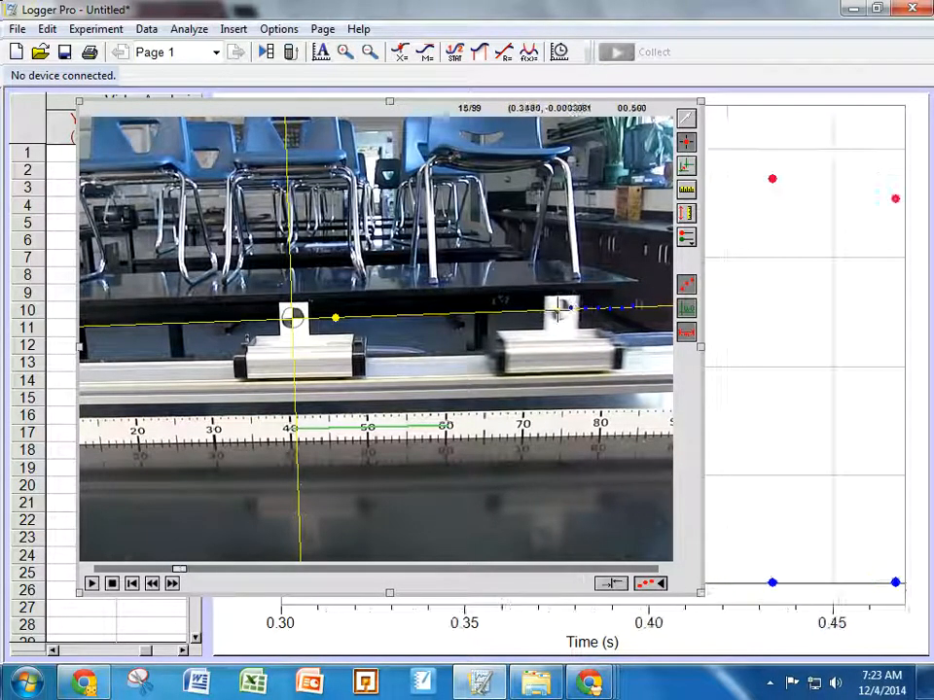
left_click(547, 309)
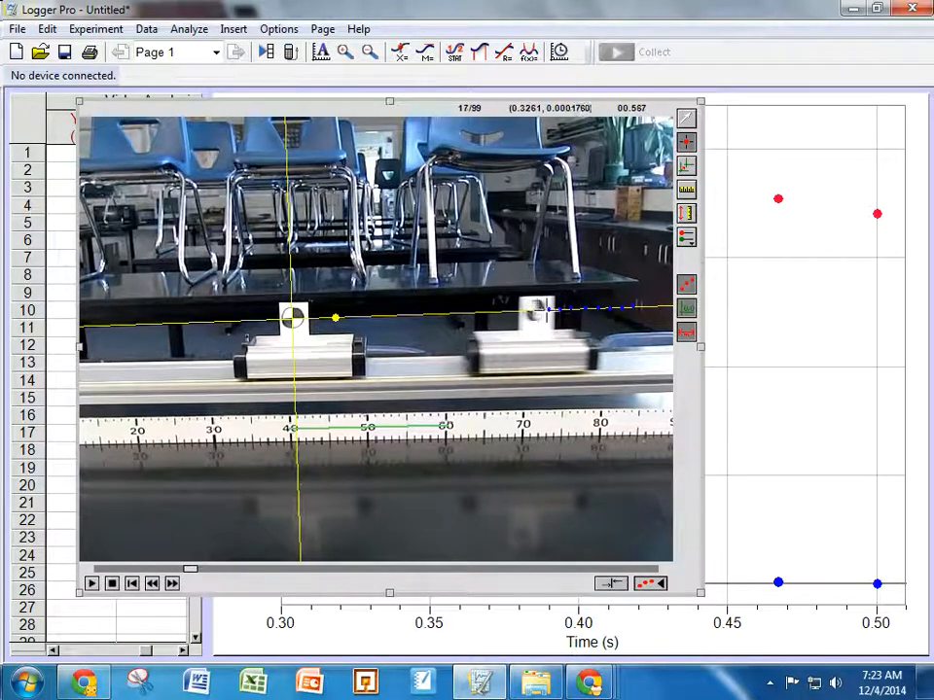
left_click(525, 311)
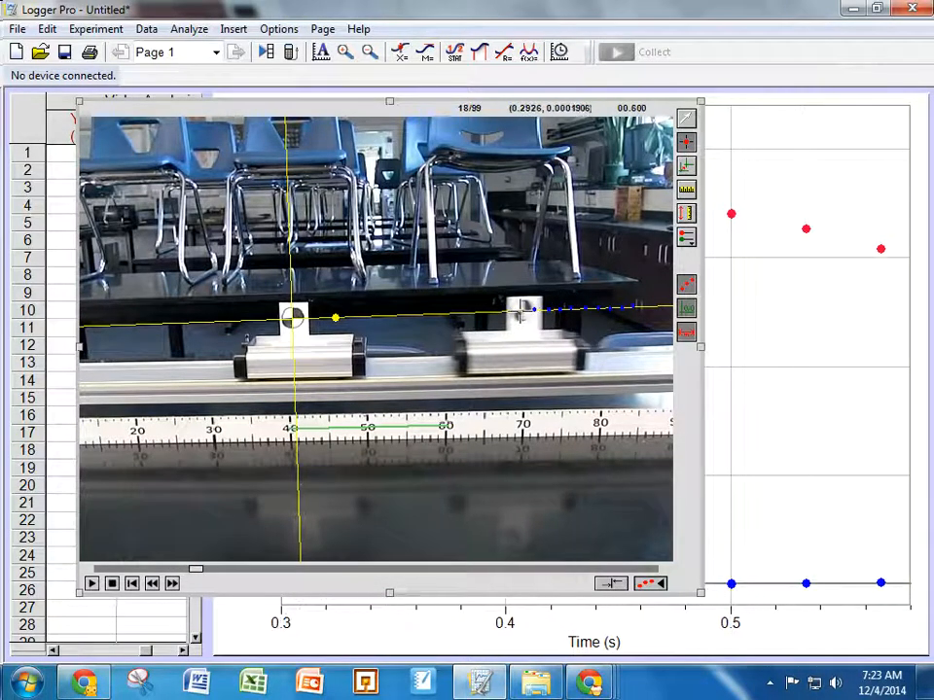
left_click(523, 309)
left_click(500, 311)
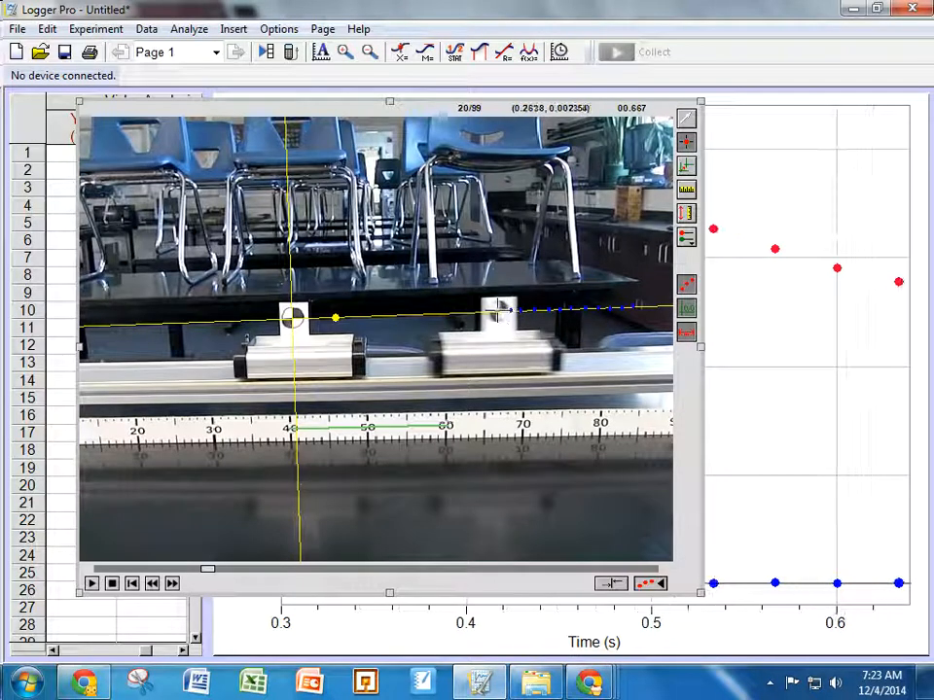
left_click(500, 310)
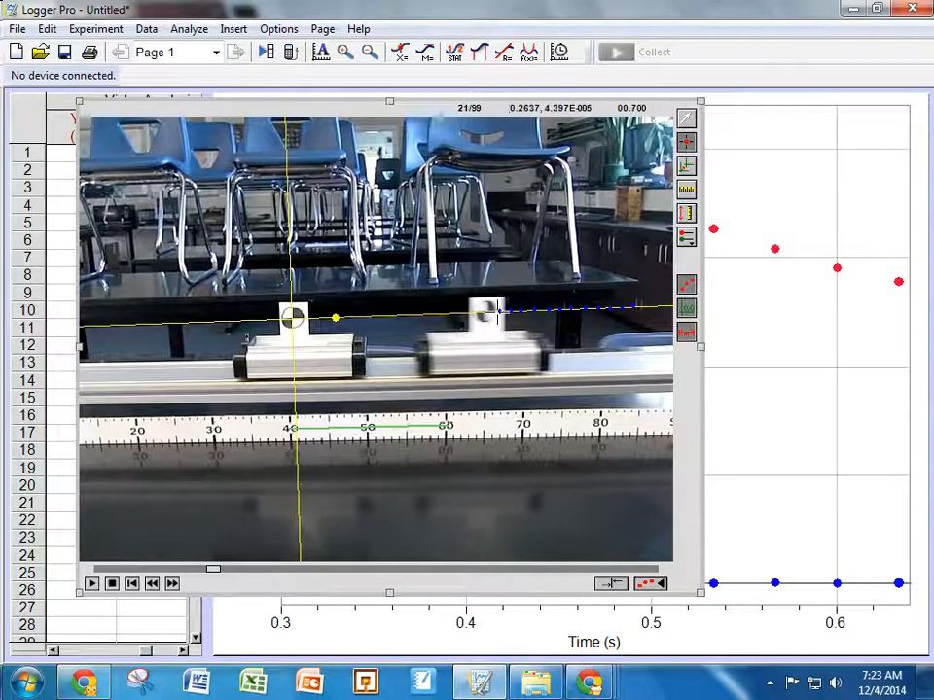
left_click(486, 310)
left_click(471, 310)
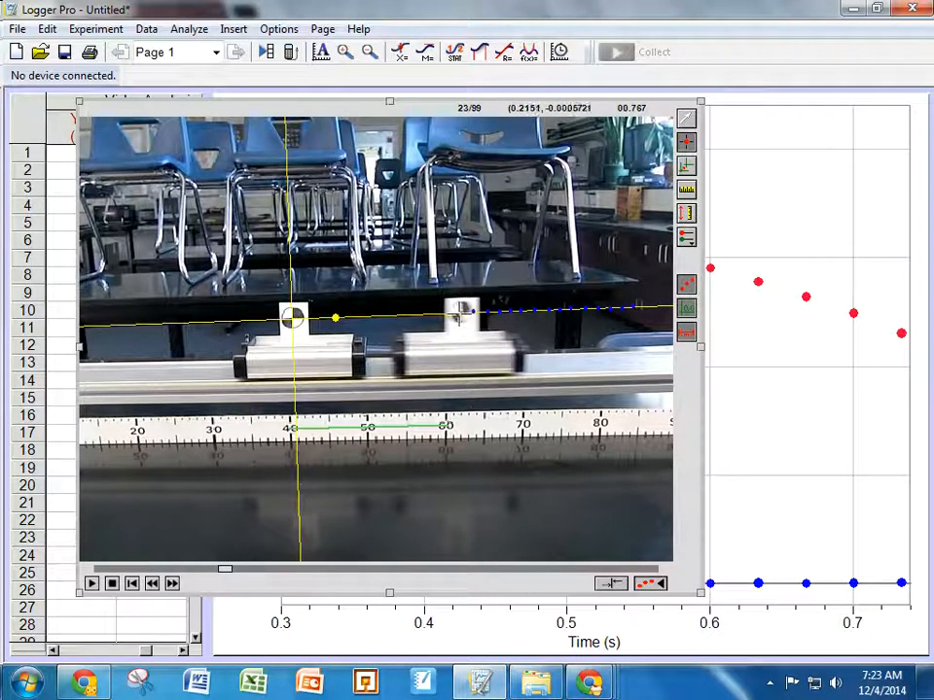
left_click(455, 309)
left_click(443, 311)
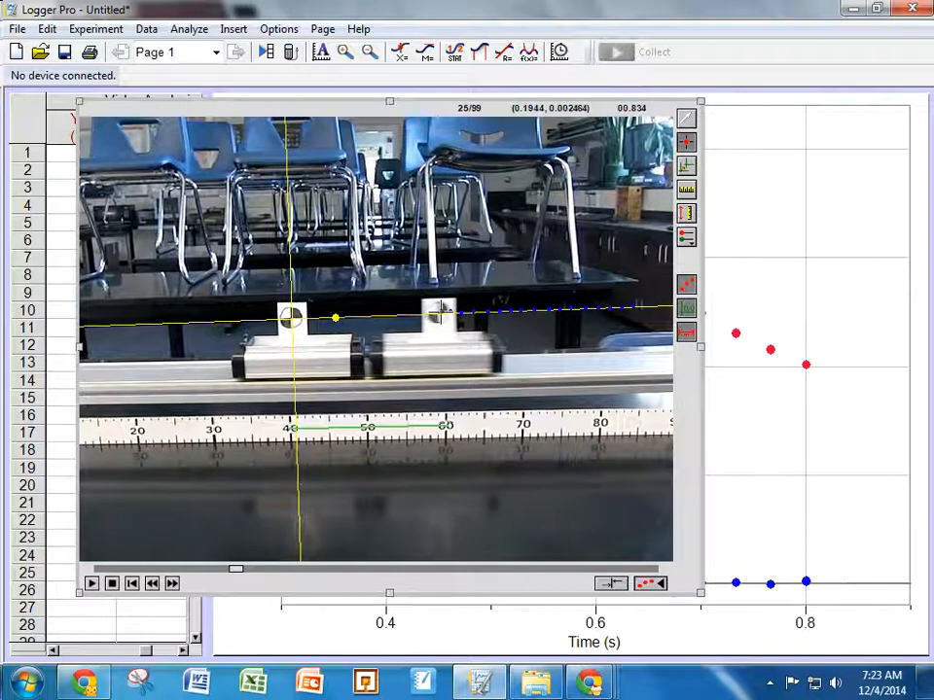
left_click(431, 311)
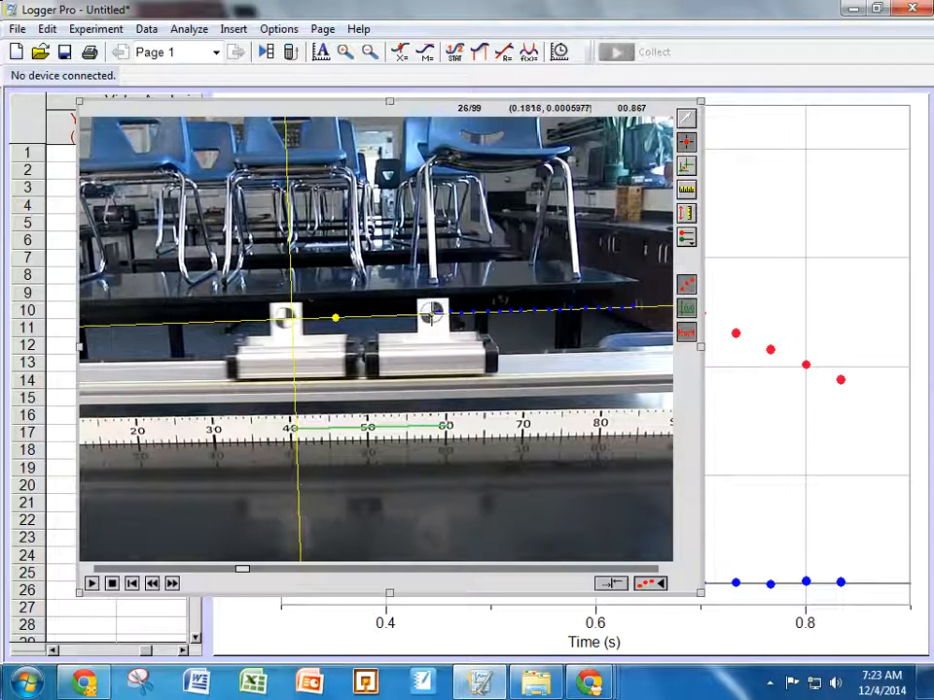
Step: Continue marking the right cart's marker in each frame after it comes to rest
left_click(430, 312)
left_click(431, 311)
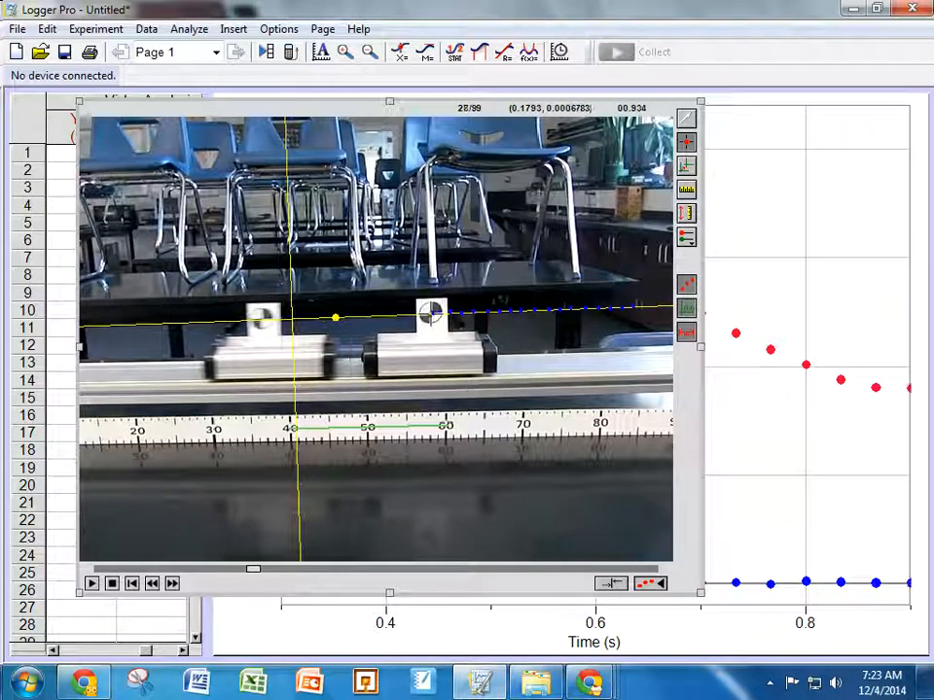
left_click(431, 311)
left_click(431, 311)
left_click(431, 311)
left_click(431, 311)
left_click(430, 311)
left_click(431, 311)
left_click(431, 312)
left_click(431, 311)
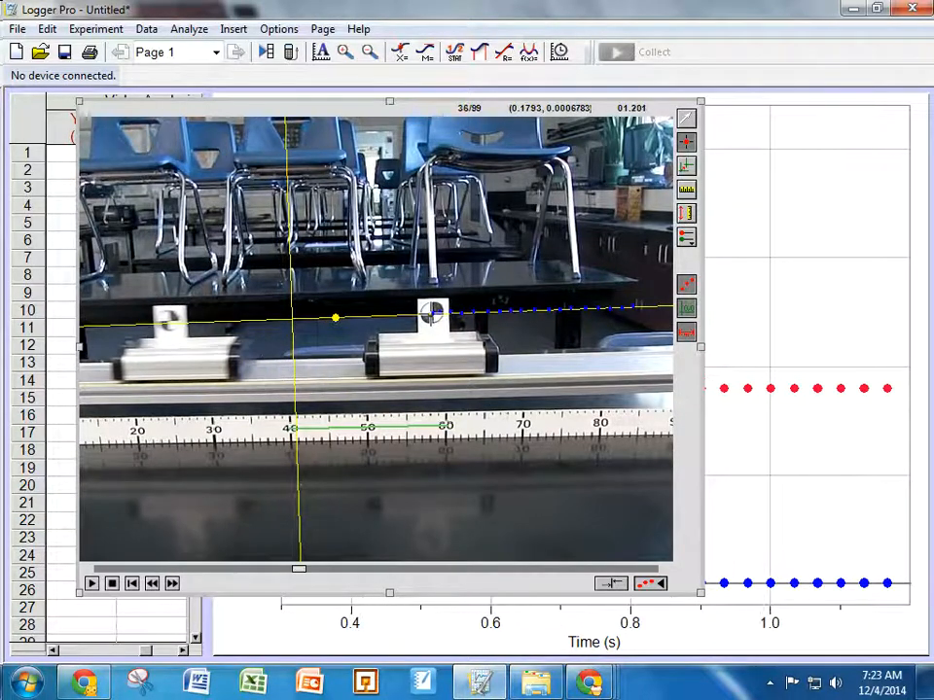
left_click(431, 311)
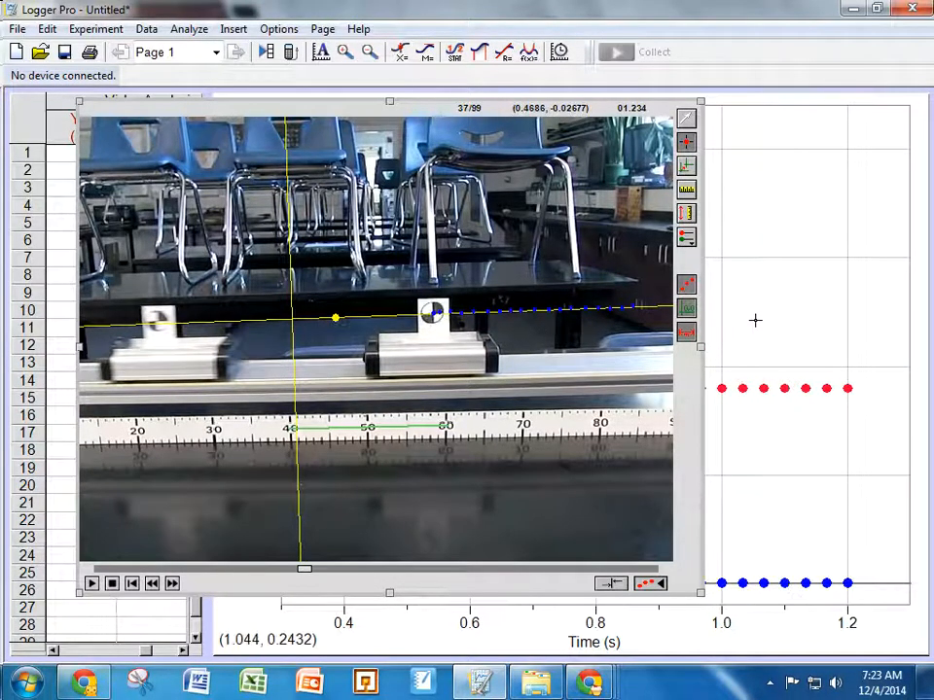
Step: Bring the graph forward and plot only the X position against time
left_click(807, 249)
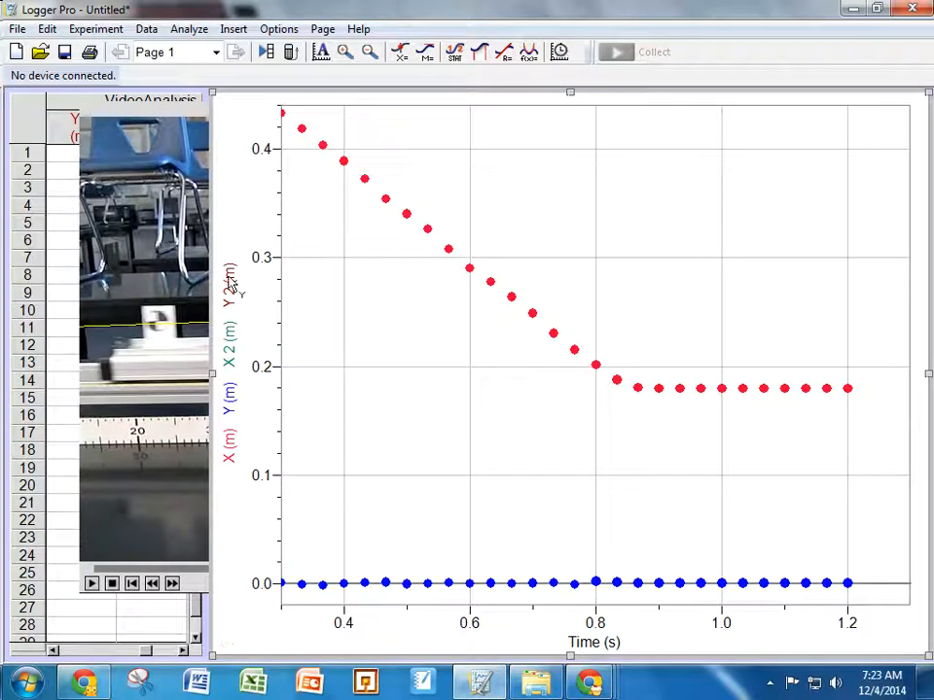
left_click(231, 351)
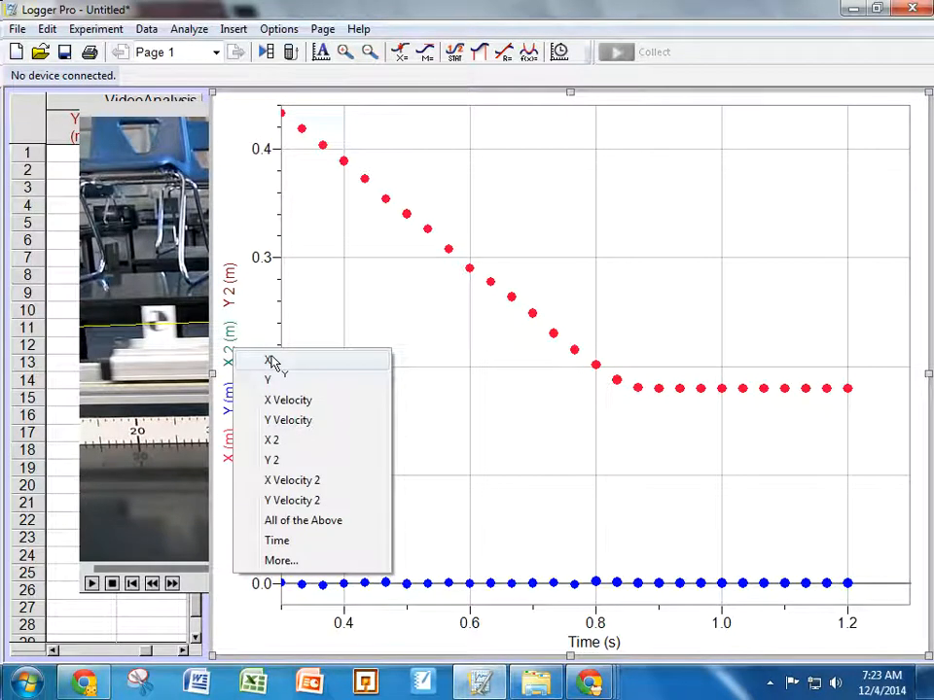
left_click(273, 361)
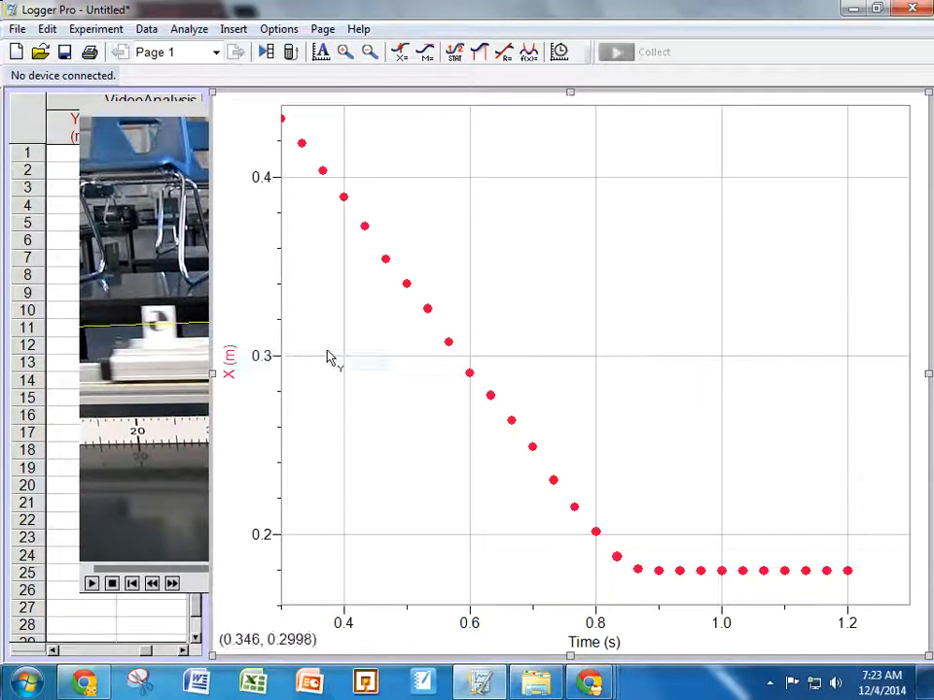
Step: Select the sloped portion and then the flat portion of the X–time graph to examine their changes
left_click_drag(331, 269, 521, 344)
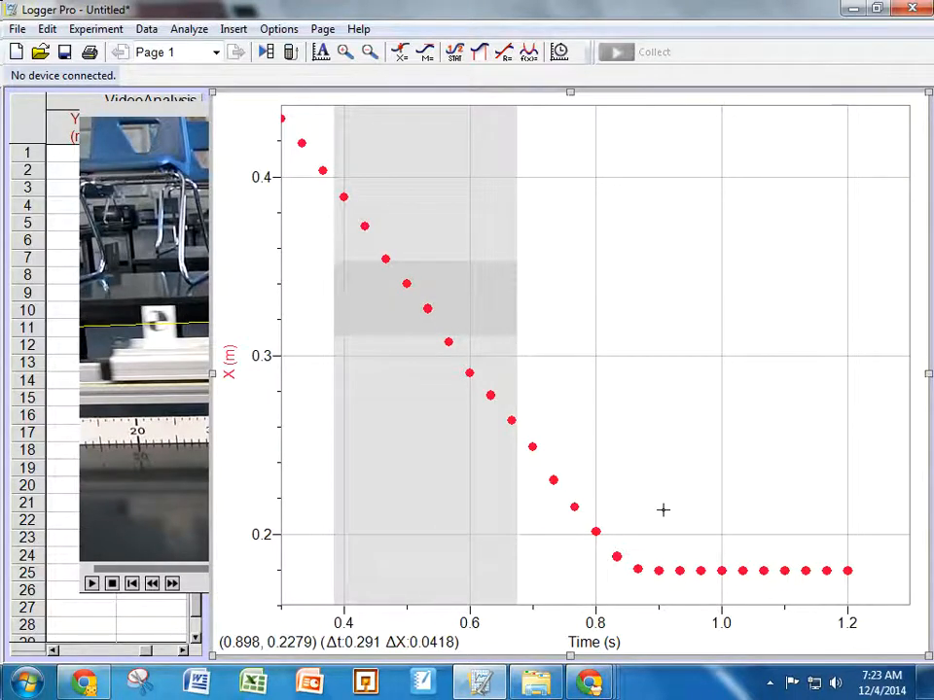
left_click_drag(662, 509, 826, 545)
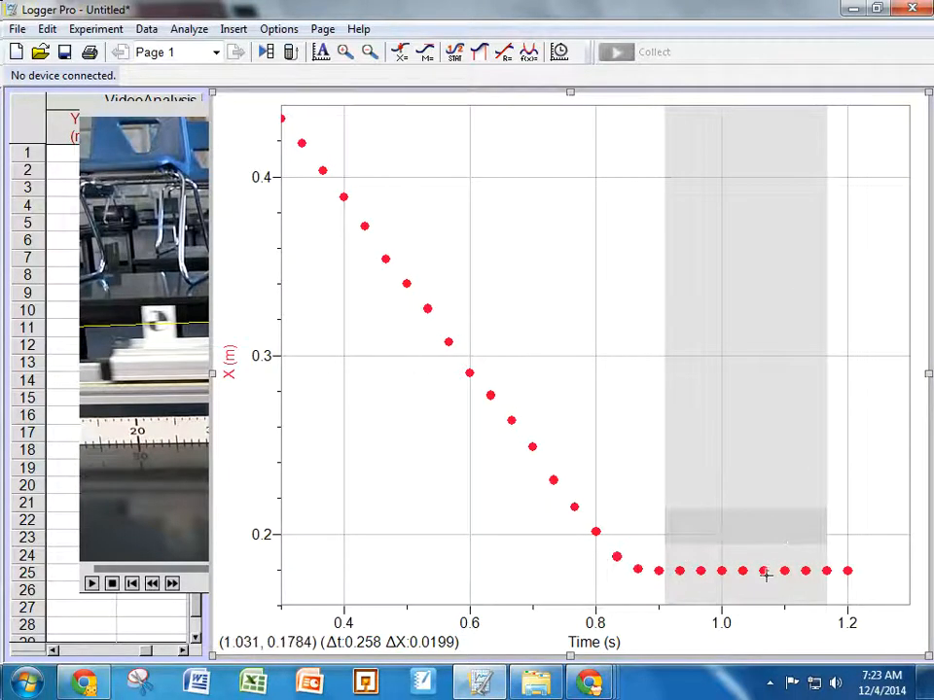
Step: Return the movie to frame 8 and switch to the second point series, X 2:Y 2
left_click(199, 587)
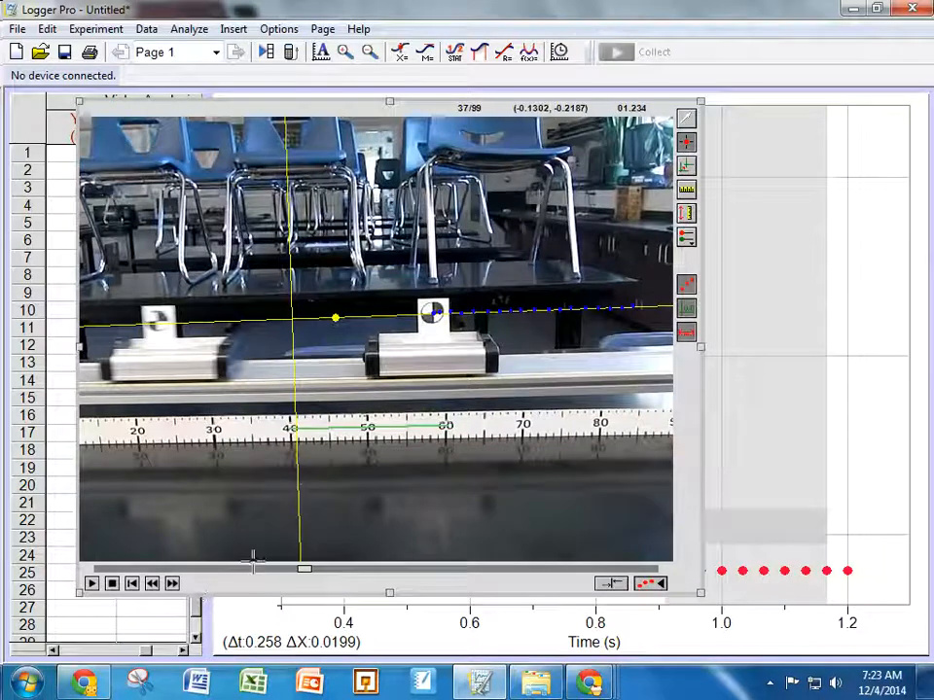
left_click(151, 587)
left_click(150, 587)
left_click(151, 587)
left_click(151, 587)
left_click(150, 587)
left_click(150, 587)
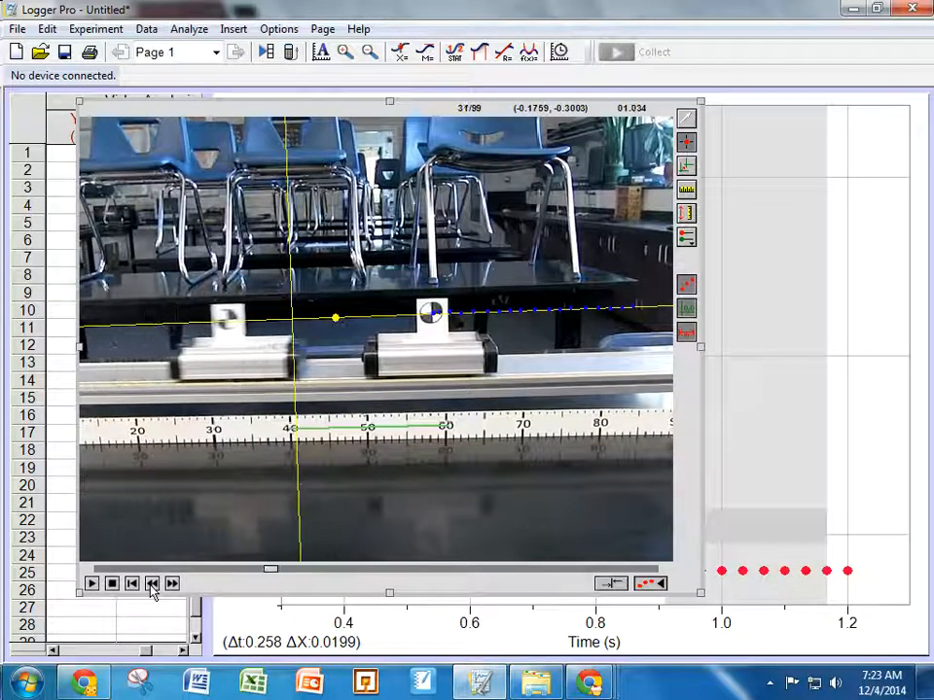
left_click(151, 586)
left_click(150, 586)
left_click(150, 586)
left_click(150, 586)
left_click(151, 586)
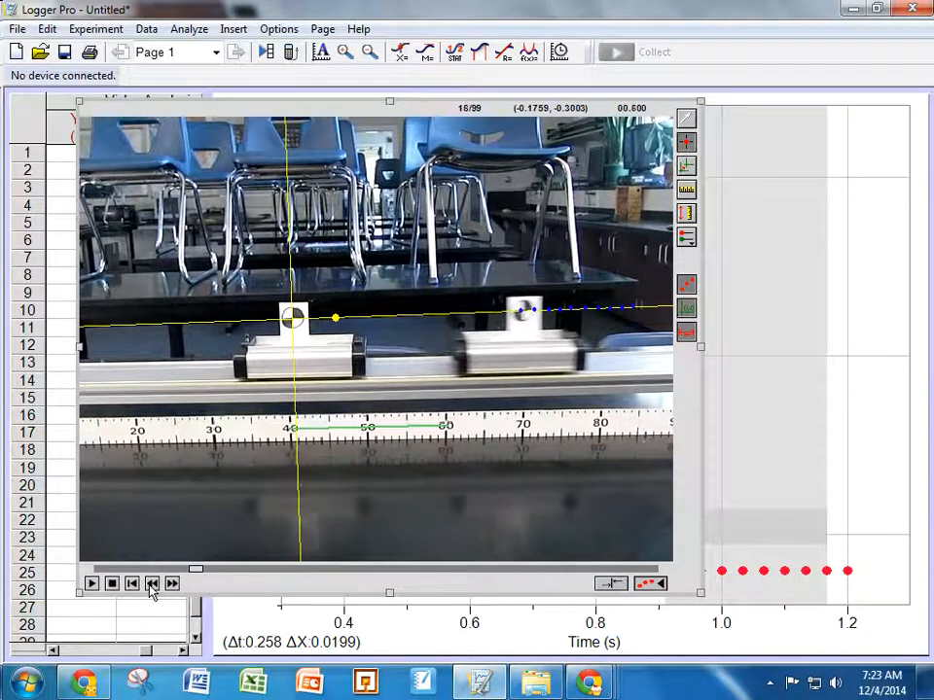
left_click(151, 586)
left_click(151, 585)
left_click(151, 585)
left_click(151, 585)
left_click(151, 584)
left_click(151, 585)
left_click(151, 584)
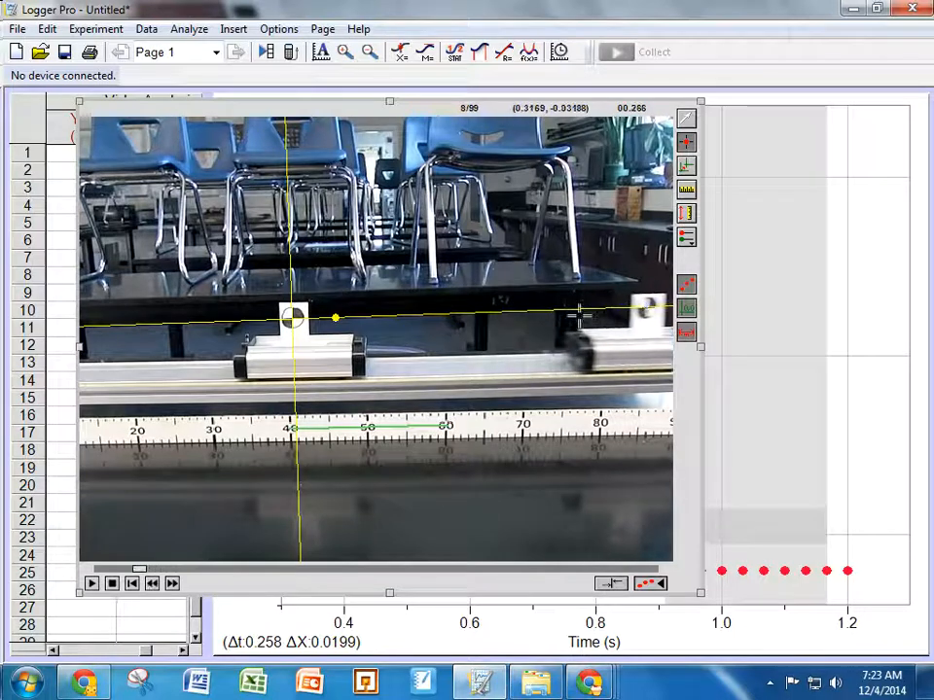
left_click(683, 241)
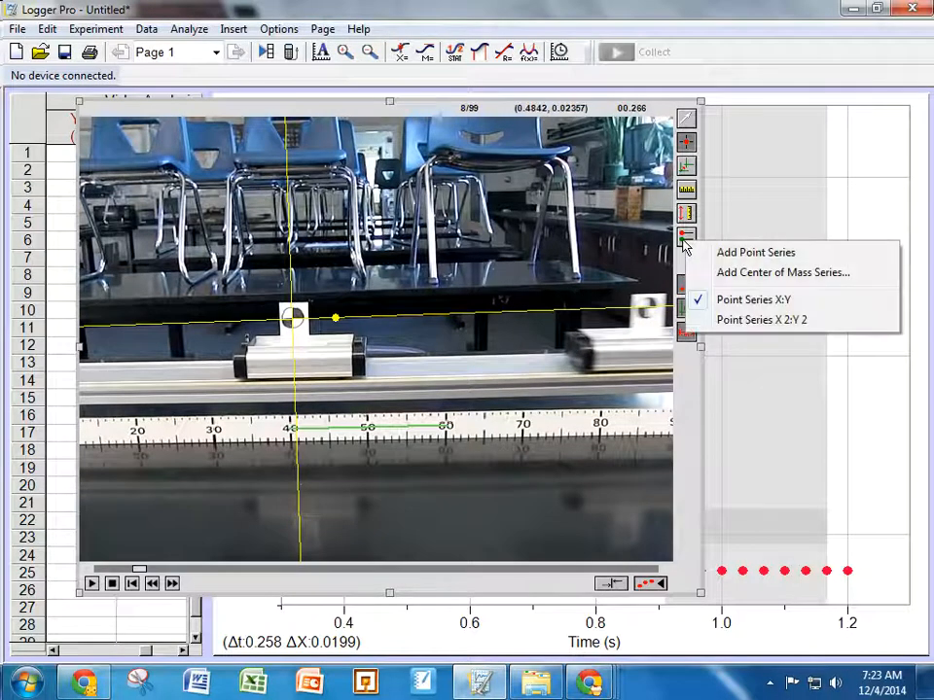
left_click(767, 329)
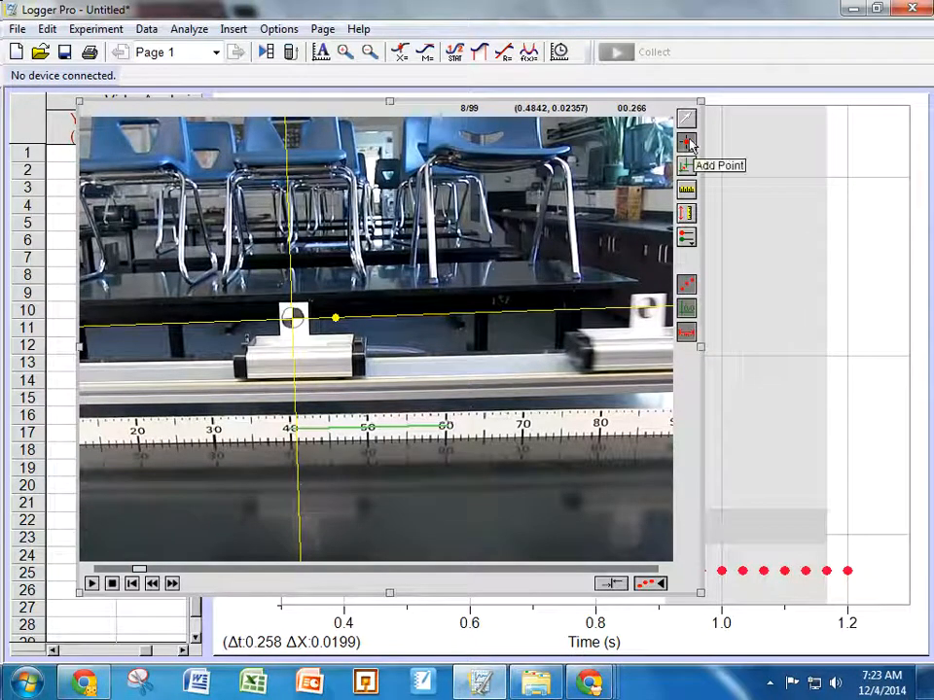
Step: Mark the left cart's marker at the origin in each frame while it sits still before the collision
left_click(644, 309)
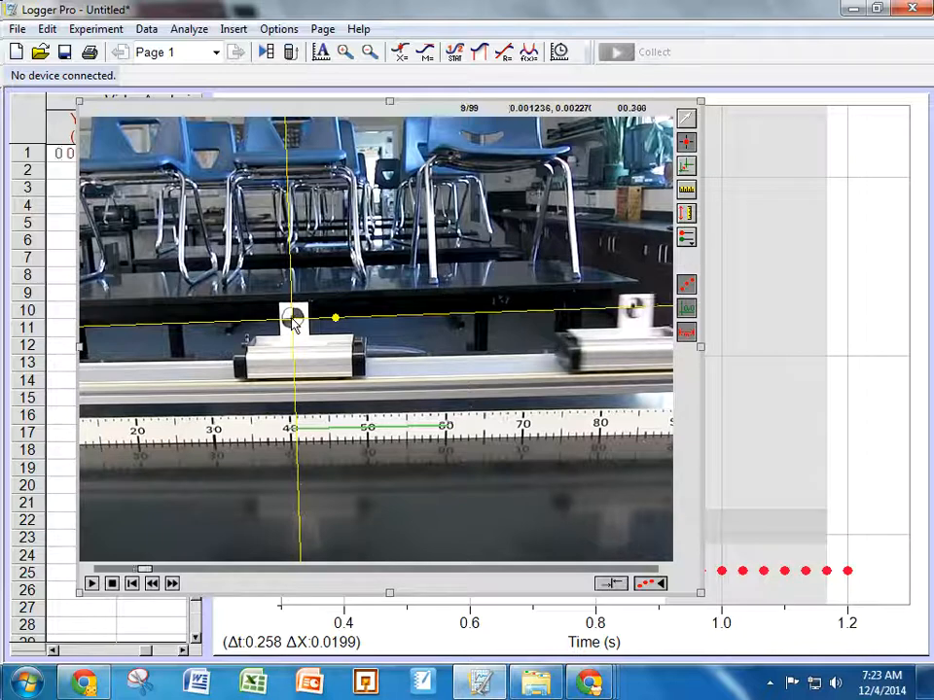
left_click(630, 310)
left_click(617, 309)
left_click(603, 310)
left_click(588, 309)
left_click(575, 310)
left_click(563, 310)
left_click(550, 309)
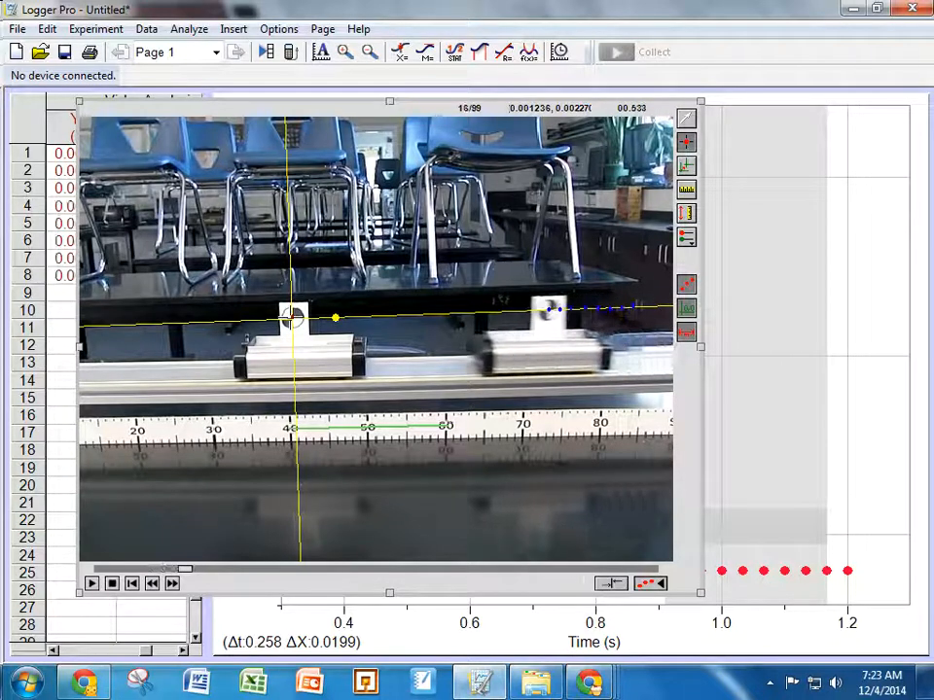
left_click(537, 310)
left_click(524, 310)
left_click(510, 310)
left_click(498, 310)
left_click(486, 311)
left_click(472, 311)
left_click(461, 311)
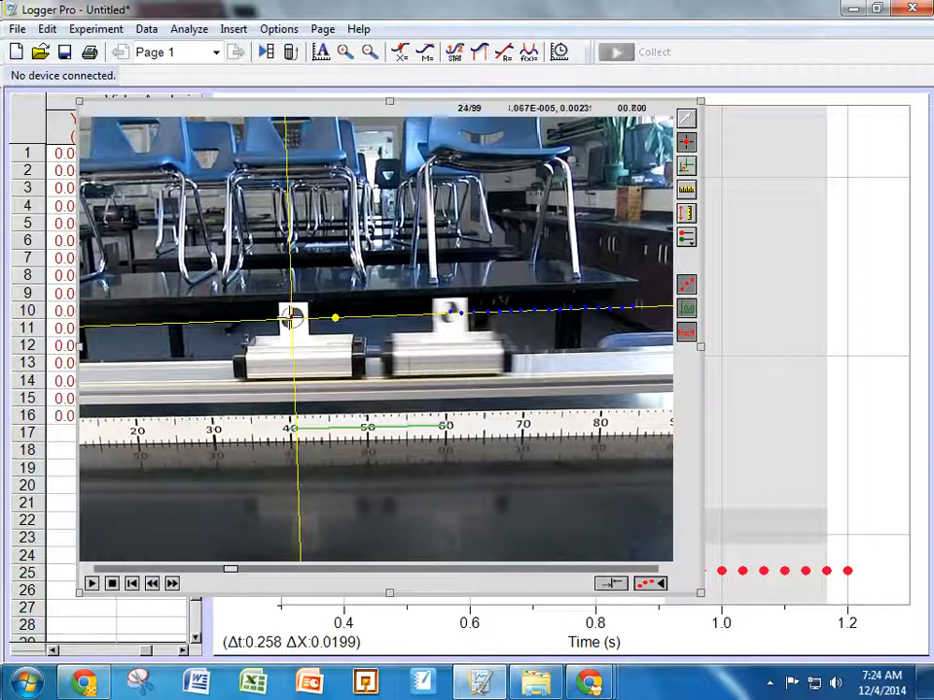
left_click(450, 311)
left_click(439, 311)
Step: Mark the left cart's marker in each successive frame as it rolls left after the collision
left_click(289, 318)
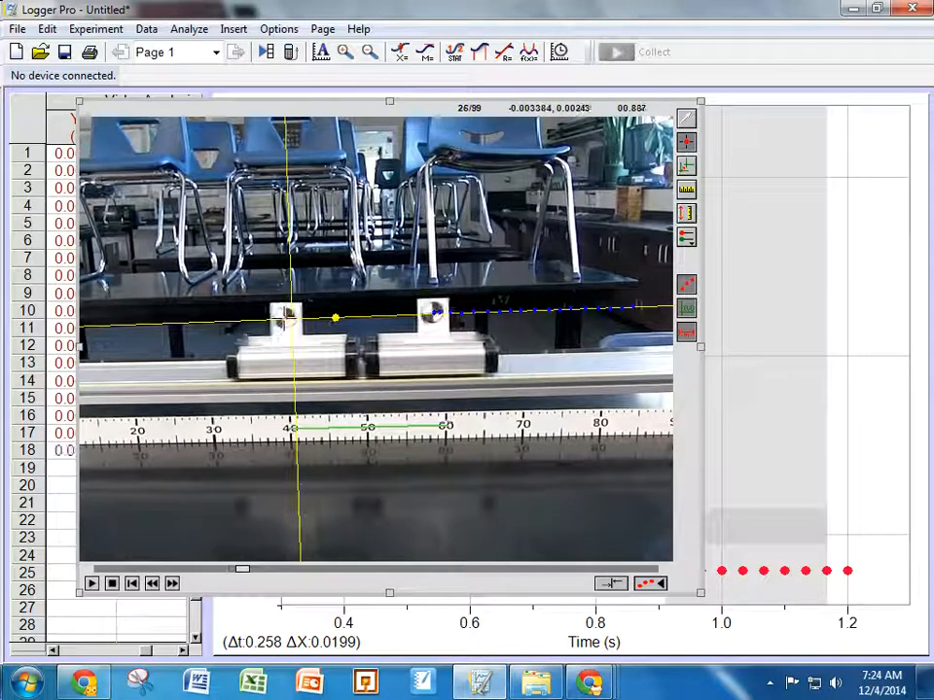
left_click(284, 318)
left_click(275, 318)
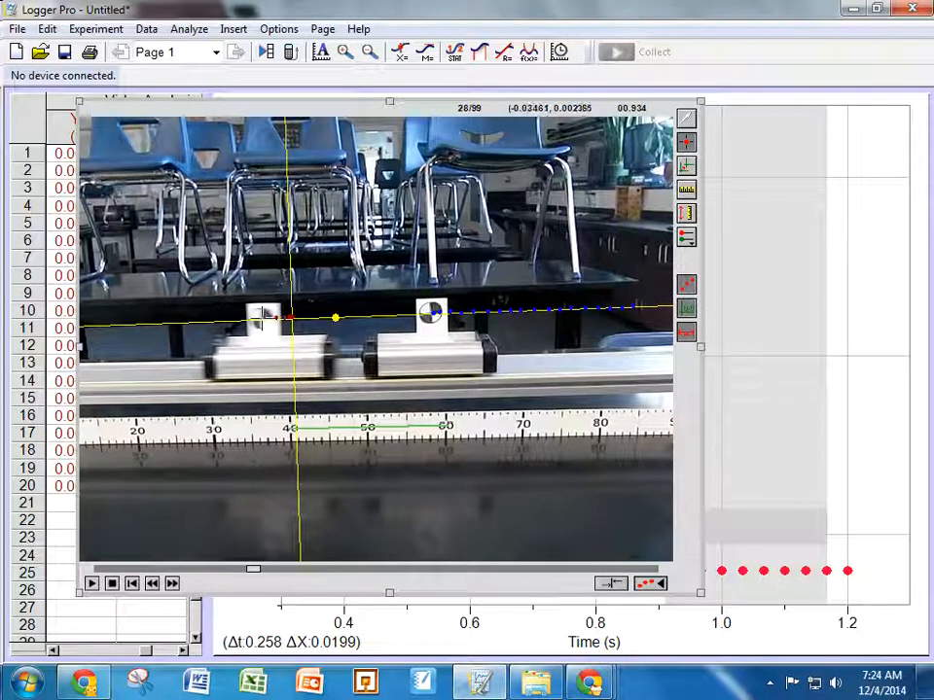
left_click(259, 318)
left_click(247, 318)
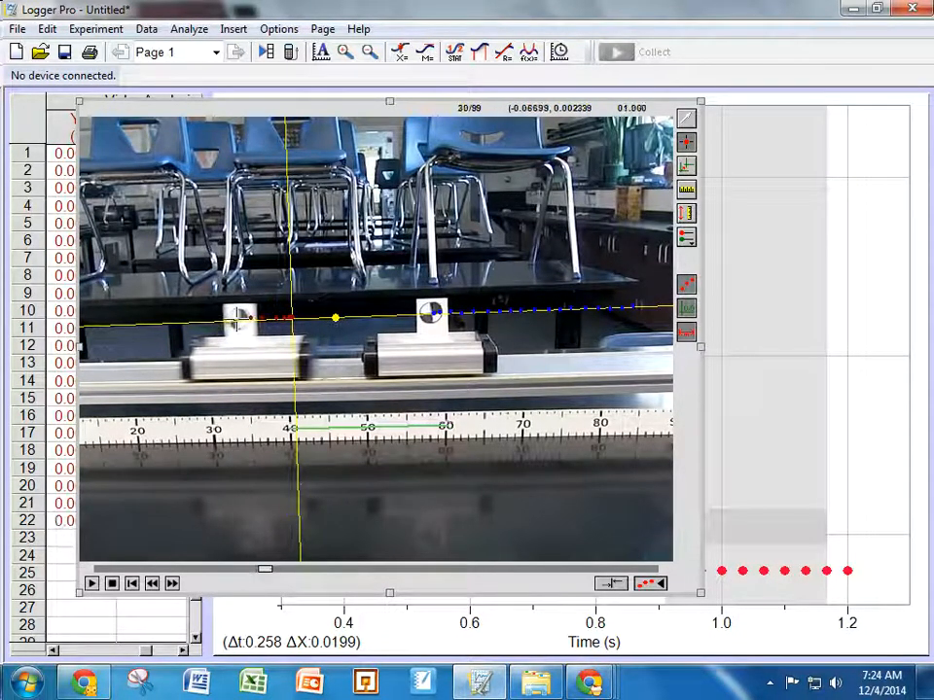
left_click(235, 318)
left_click(224, 318)
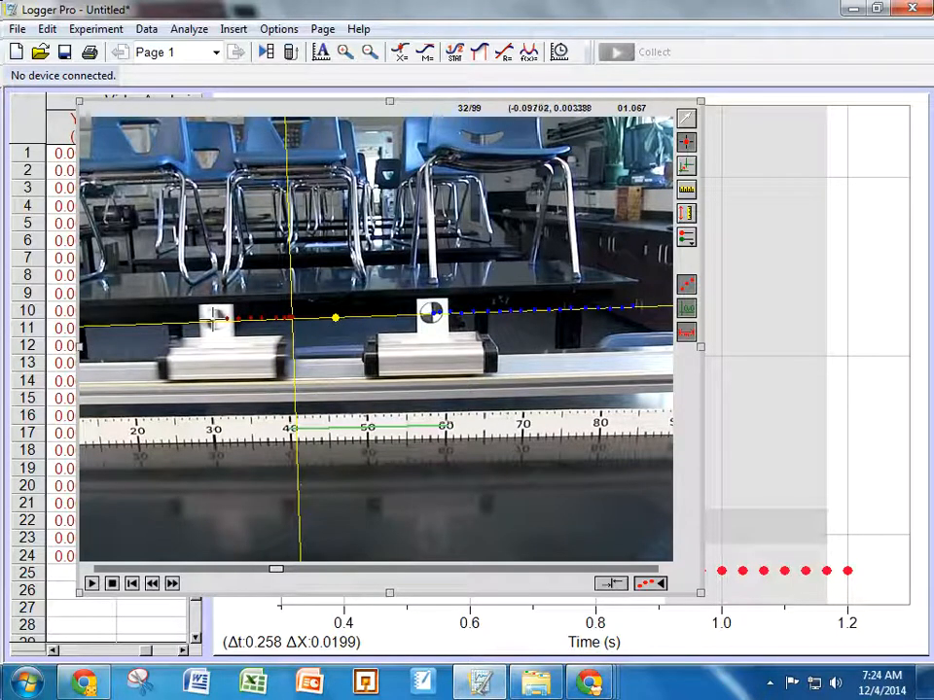
left_click(212, 318)
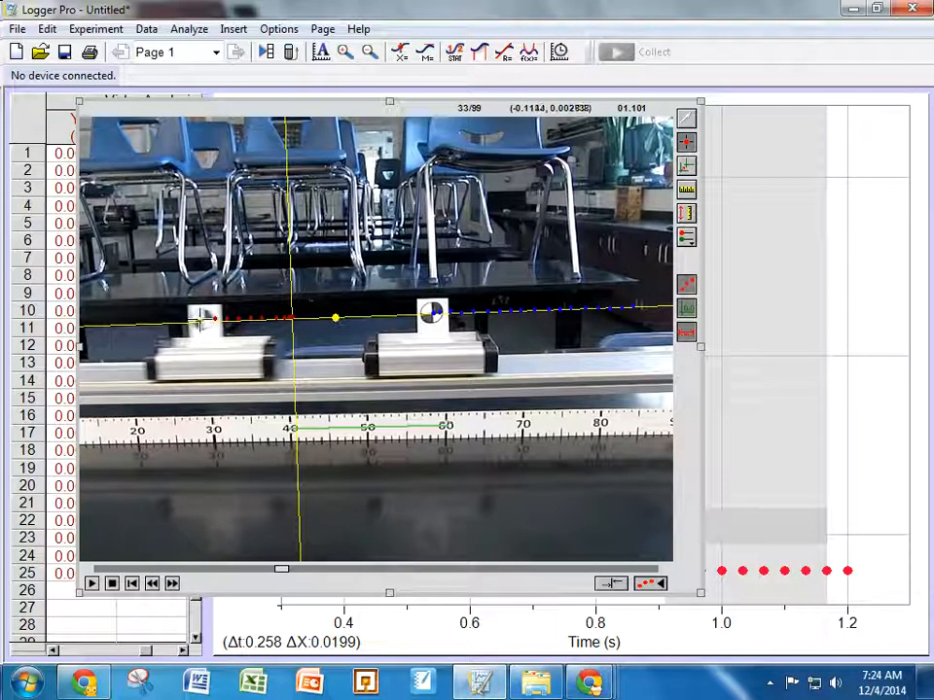
left_click(202, 318)
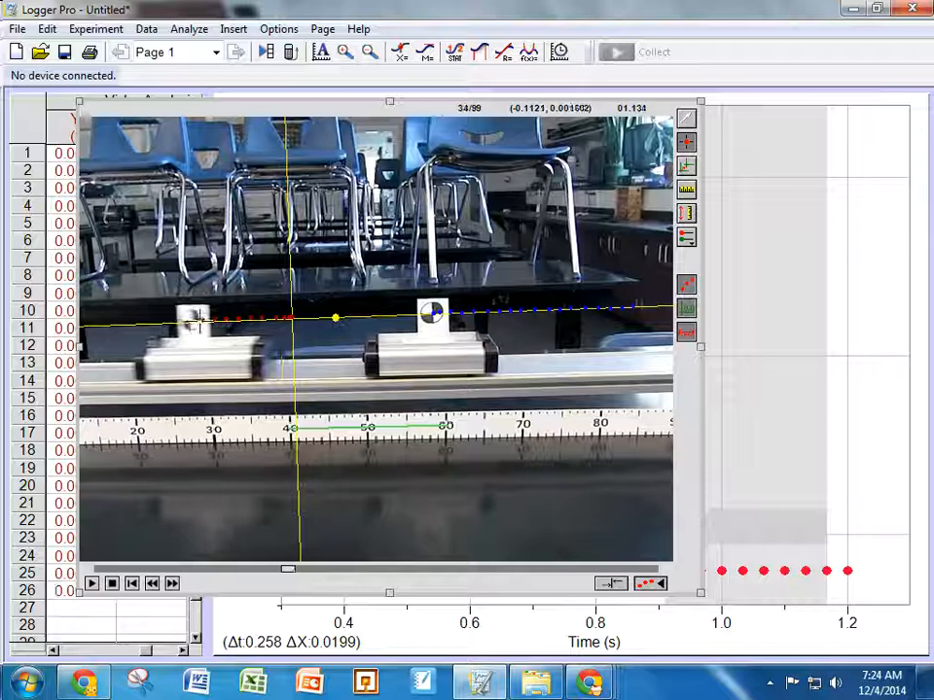
left_click(191, 319)
left_click(180, 320)
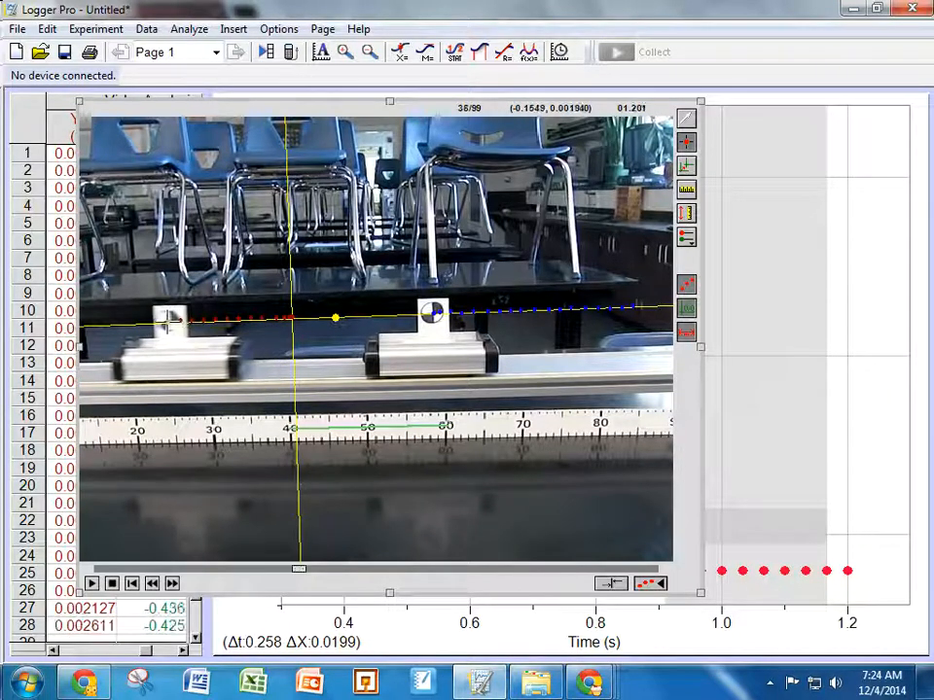
left_click(168, 320)
left_click(155, 321)
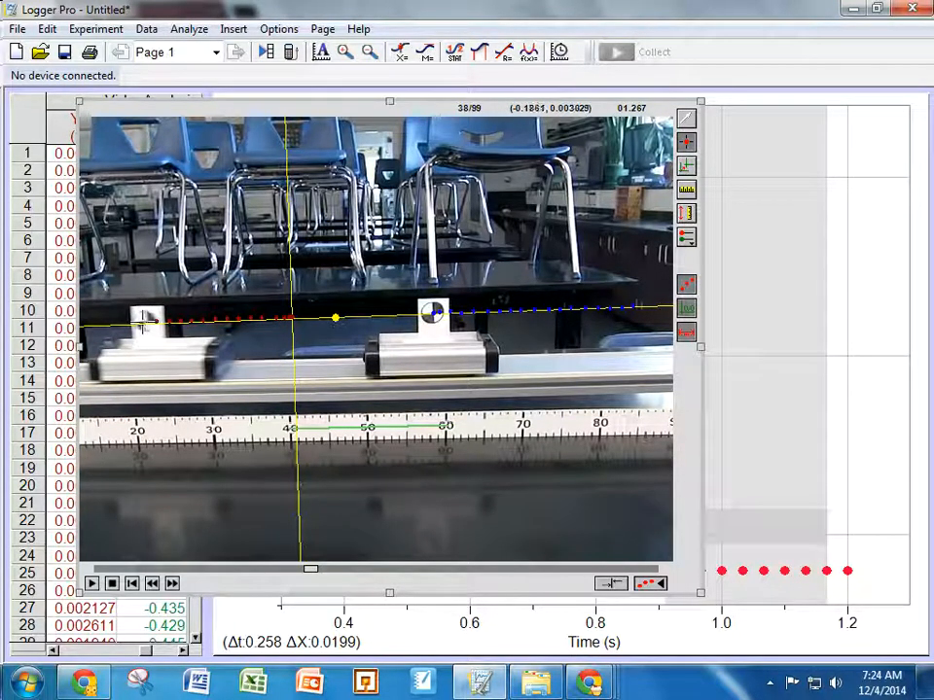
left_click(144, 321)
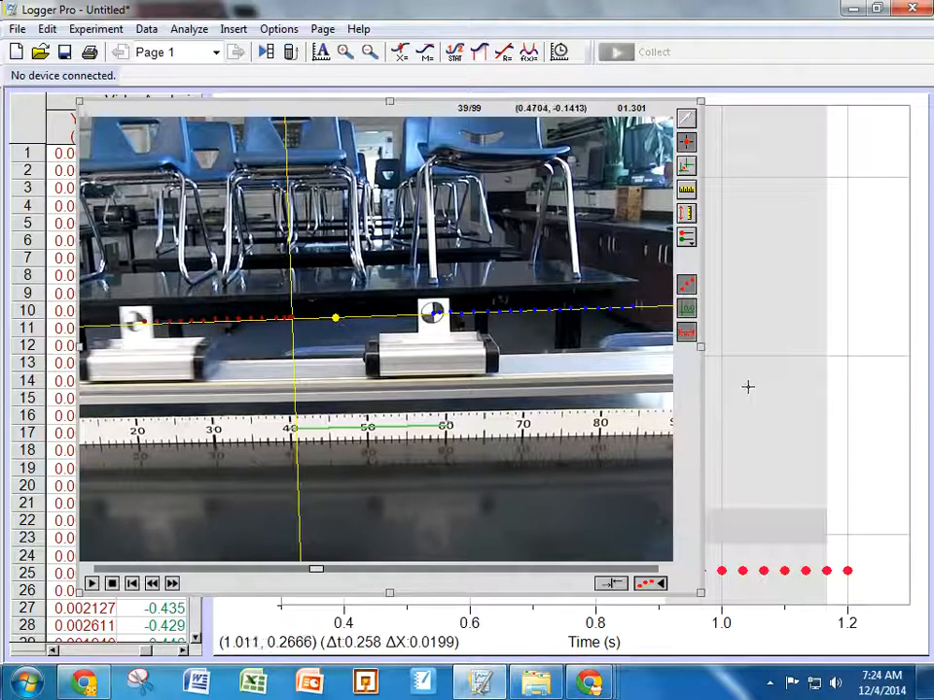
Step: Bring the graph forward and switch its vertical axis to plot X 2 against time
left_click(813, 341)
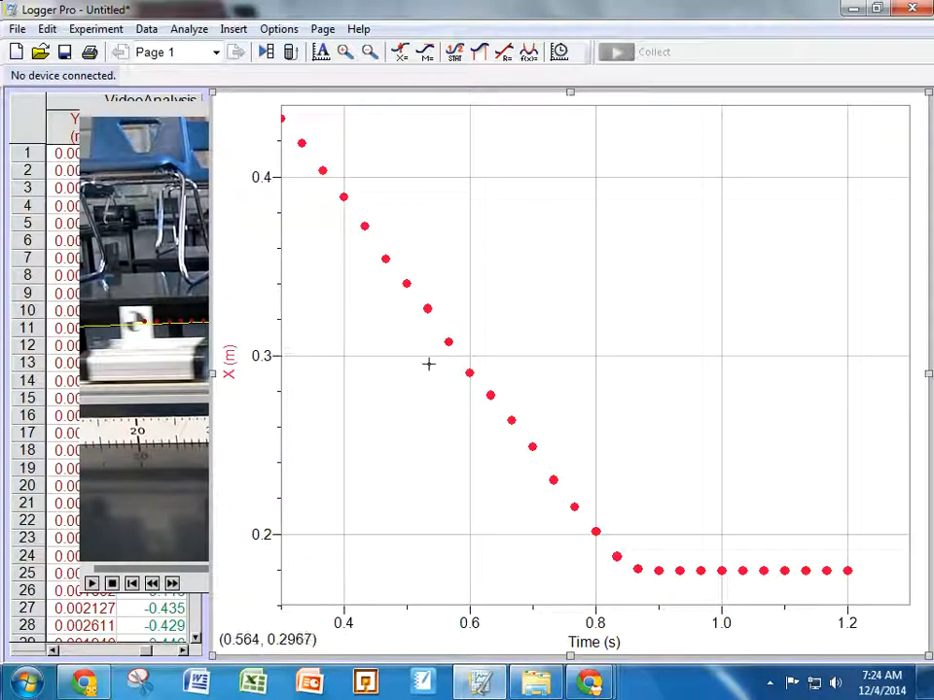
left_click(232, 365)
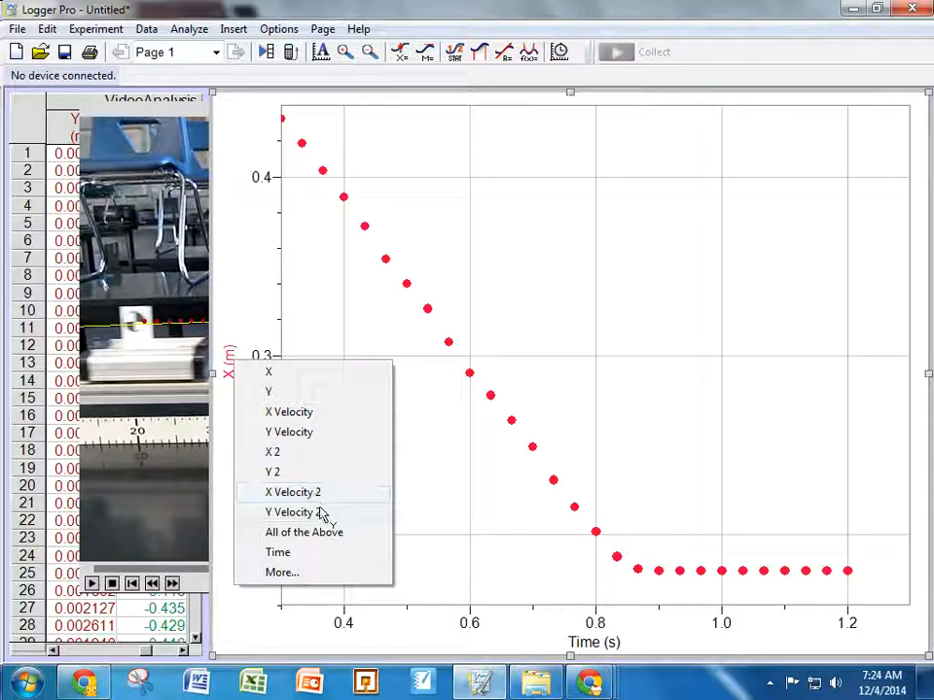
left_click(282, 457)
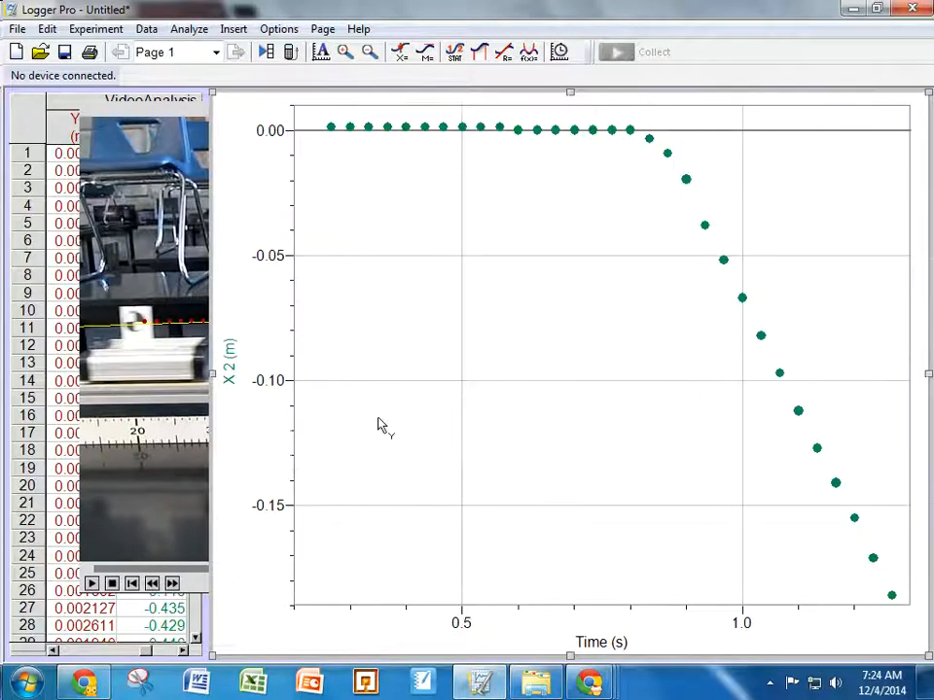
Step: Select the flat portion and then the steeply falling portion of the X 2–time graph to examine their changes
left_click_drag(433, 243, 562, 238)
left_click_drag(735, 341, 878, 407)
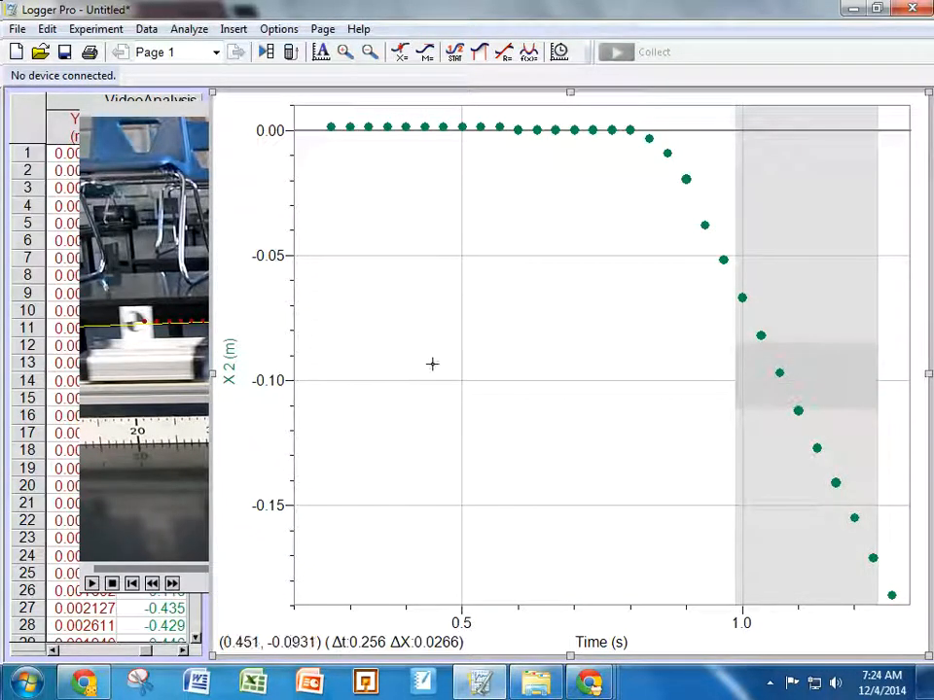